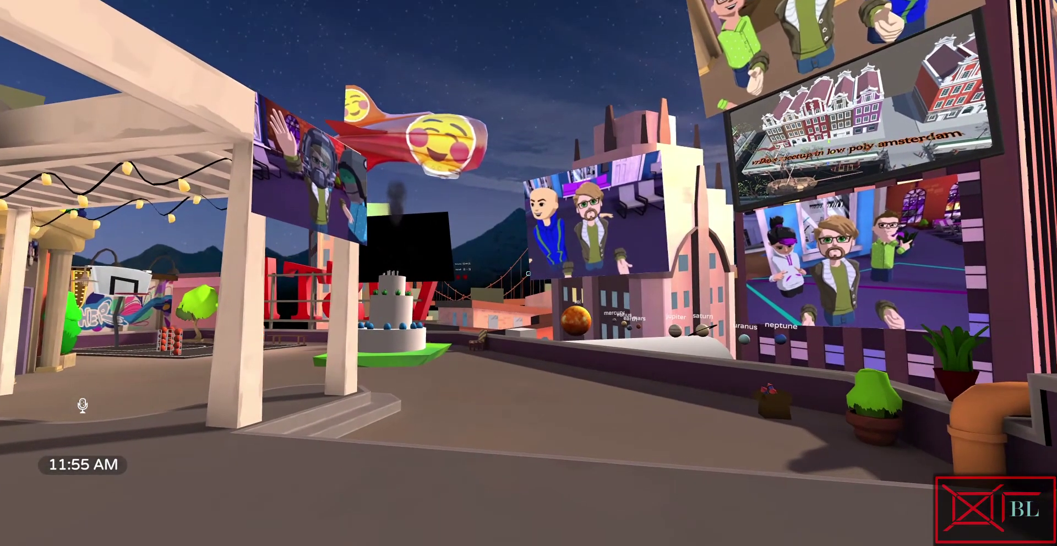
Look over the general settings in the main menu, close it and expand the World Editor tools
key(Escape)
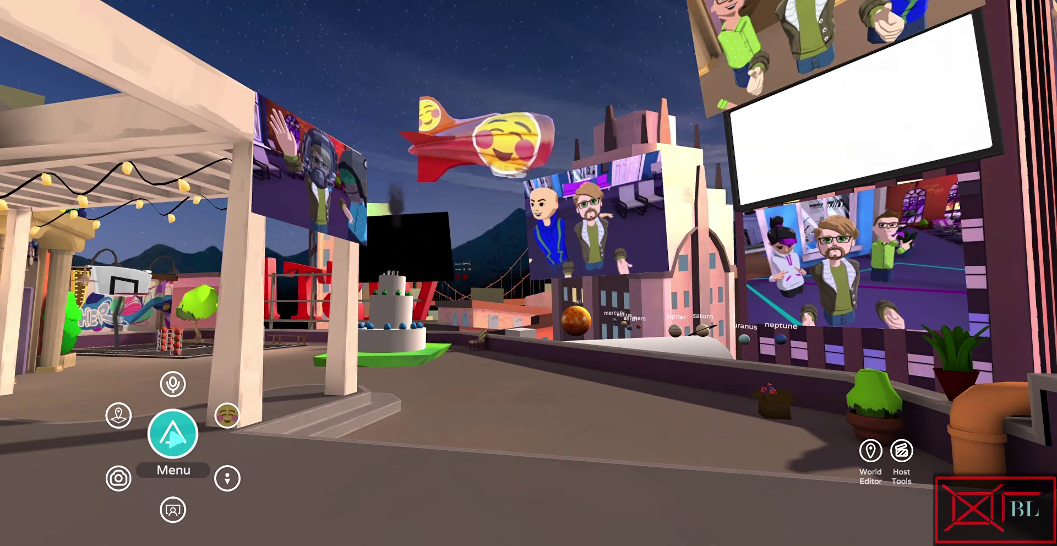
click(173, 434)
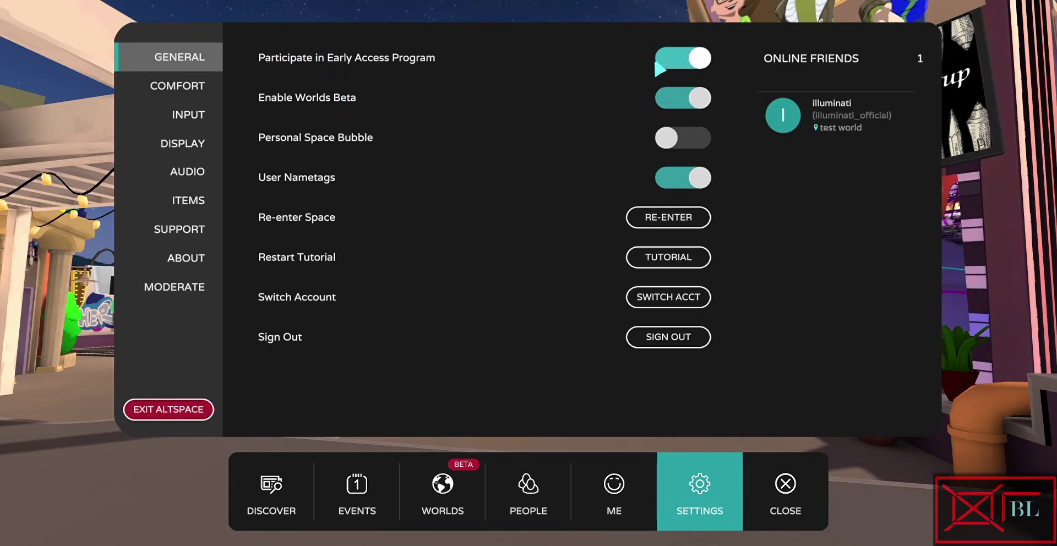
click(782, 497)
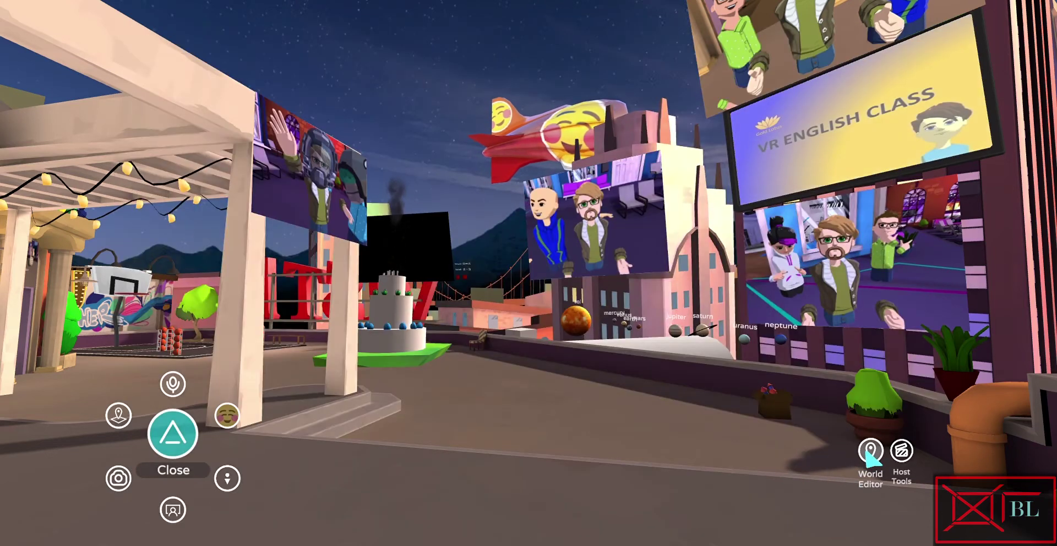
click(870, 458)
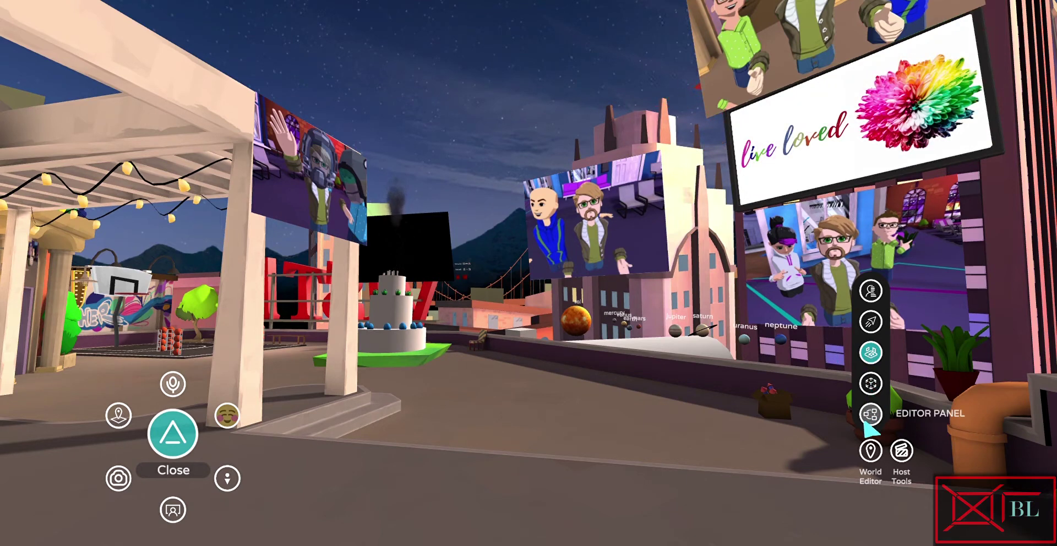
key(w)
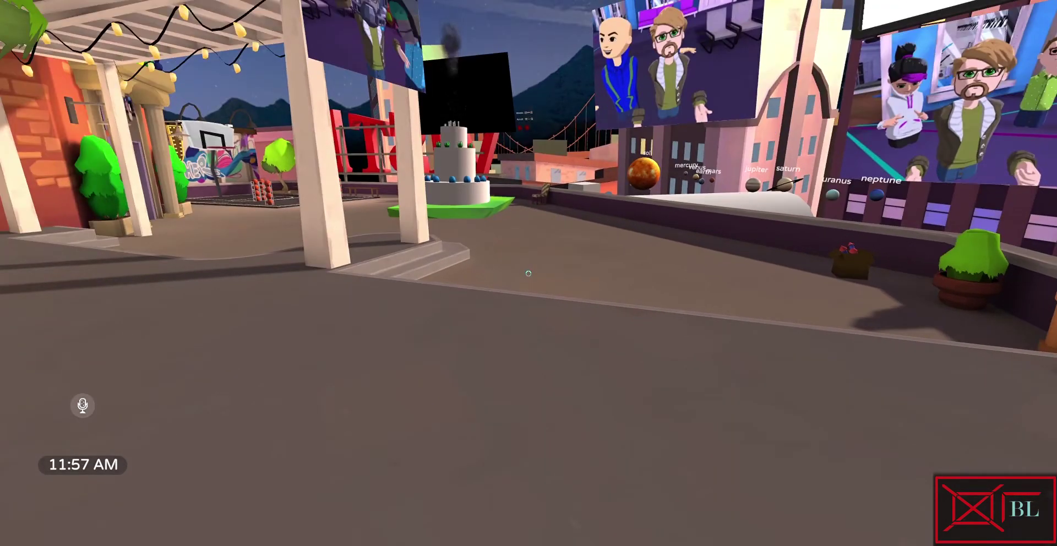
right_drag(528, 273, 623, 320)
key(w)
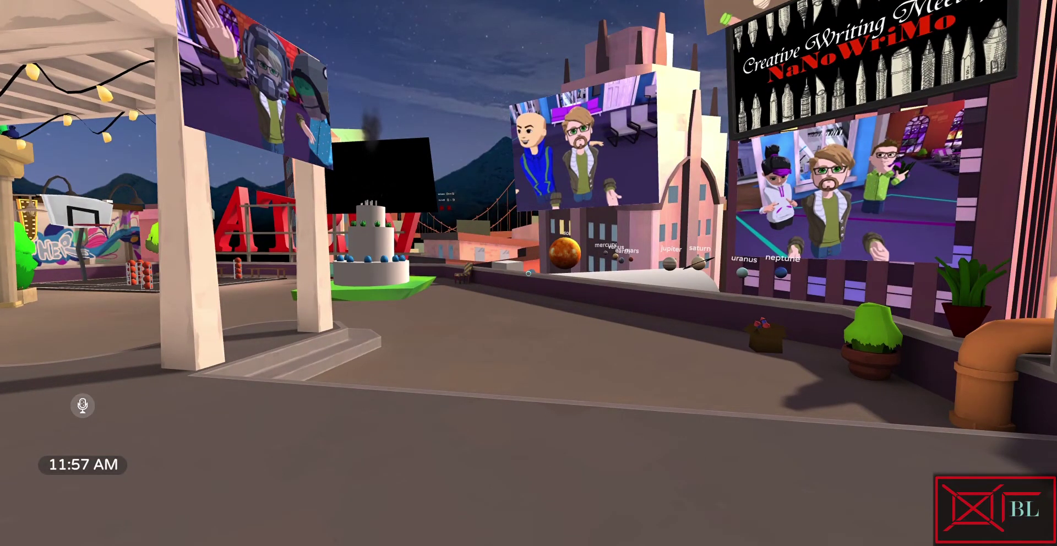
right_drag(529, 273, 529, 269)
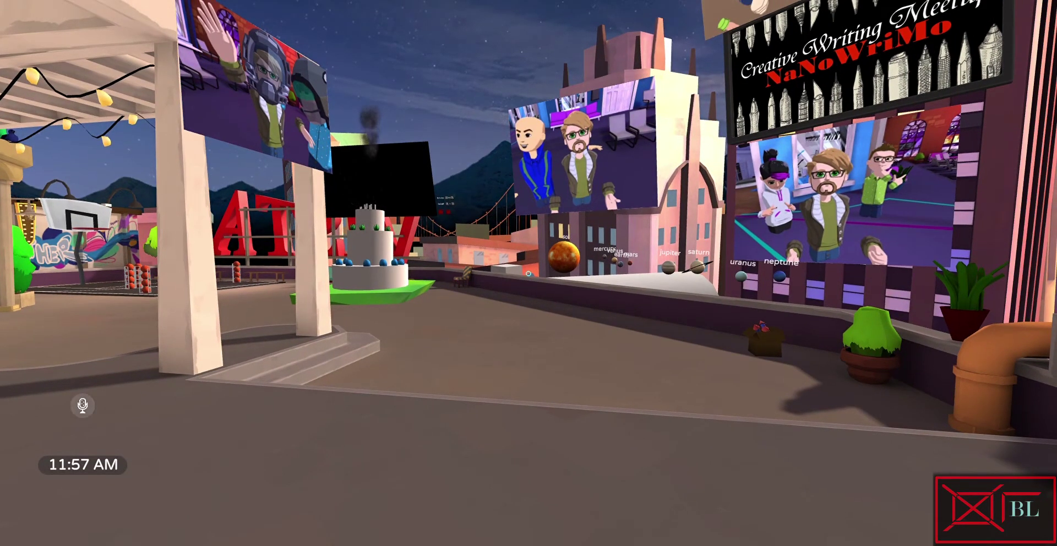
key(w)
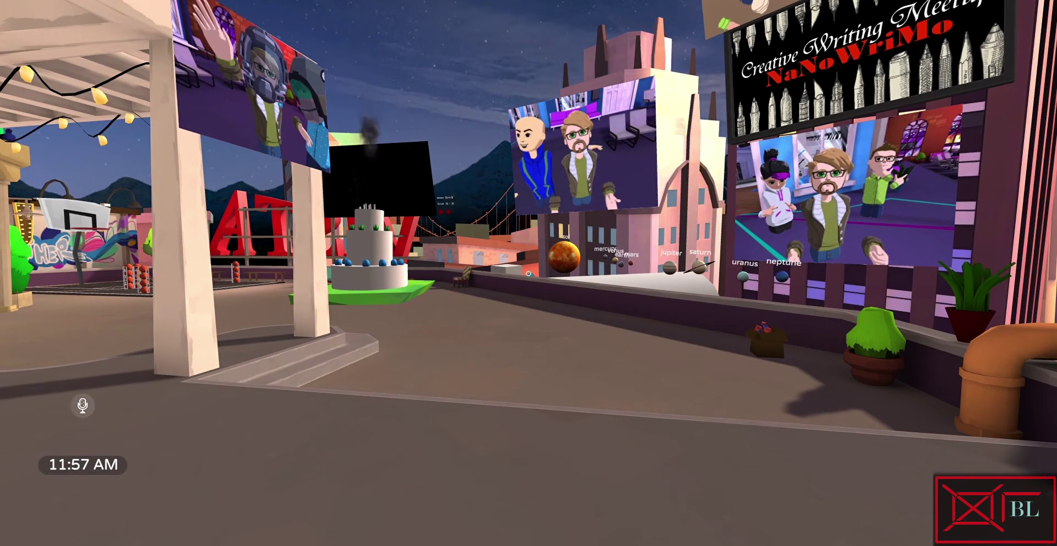
right_drag(528, 273, 495, 273)
Browse the featured, popular and favorite worlds in the main menu
key(Escape)
click(871, 455)
click(168, 440)
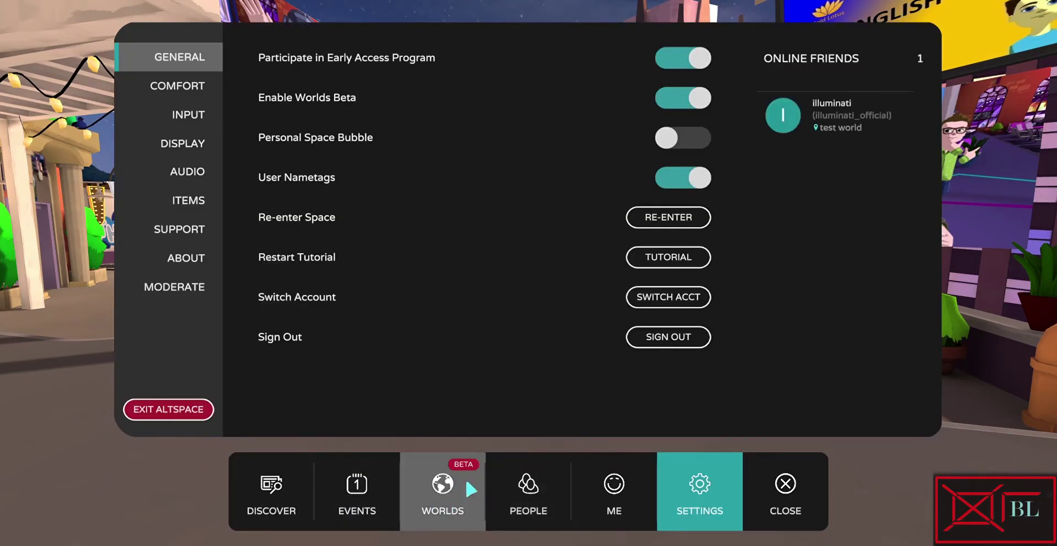
click(441, 500)
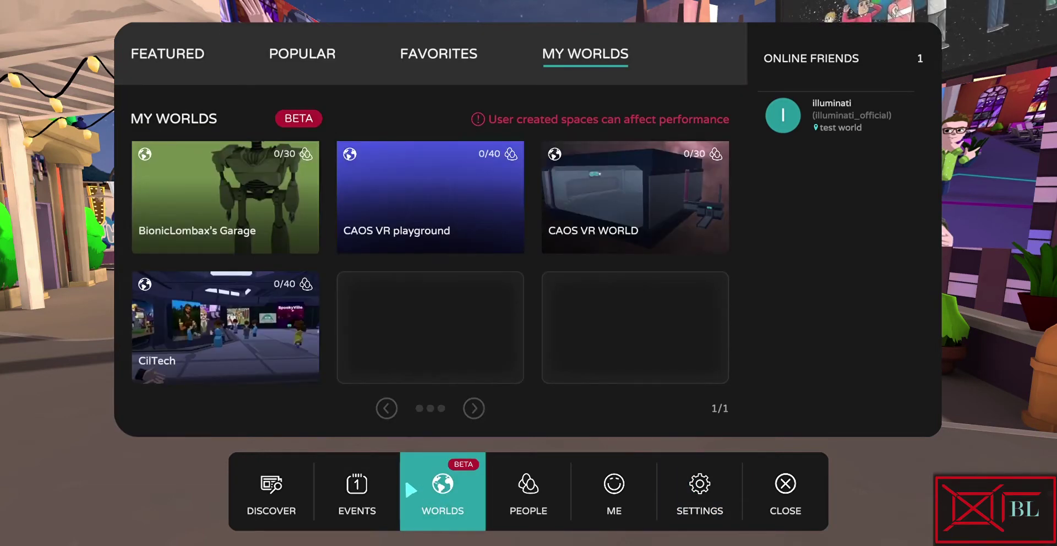
click(177, 55)
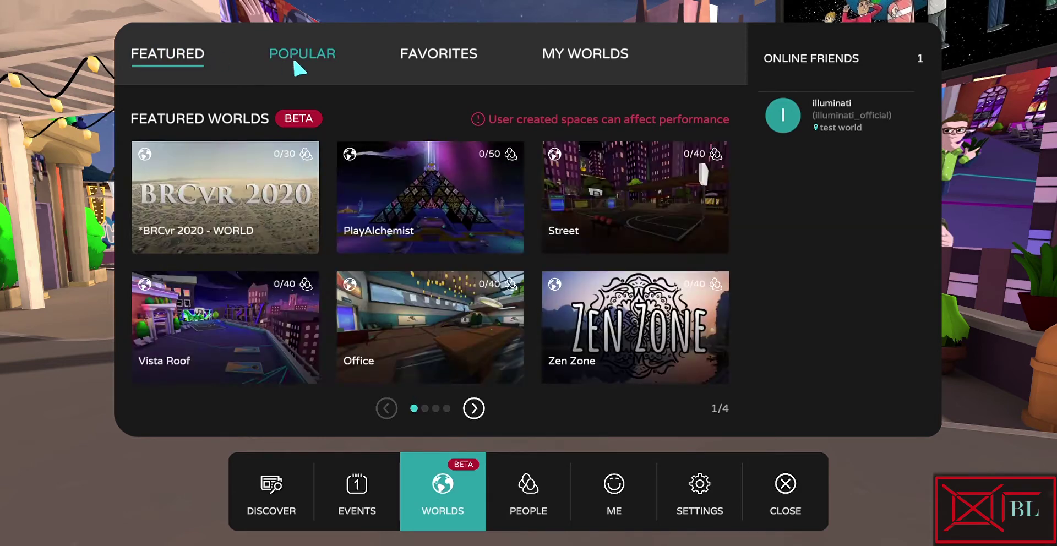
click(297, 62)
click(461, 64)
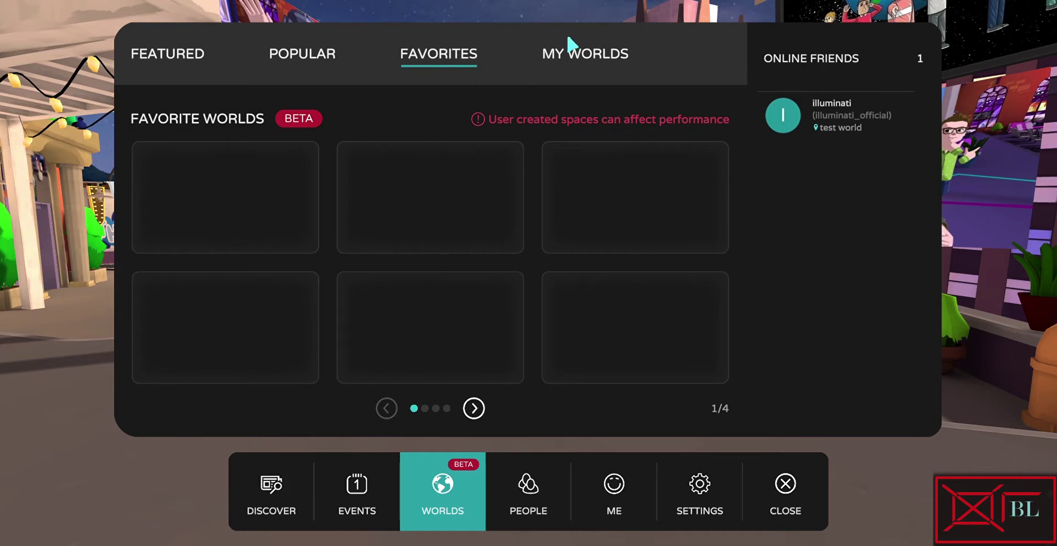
Enter the CAOS VR playground from the list of own worlds and dismiss the tip shown on arrival
click(576, 55)
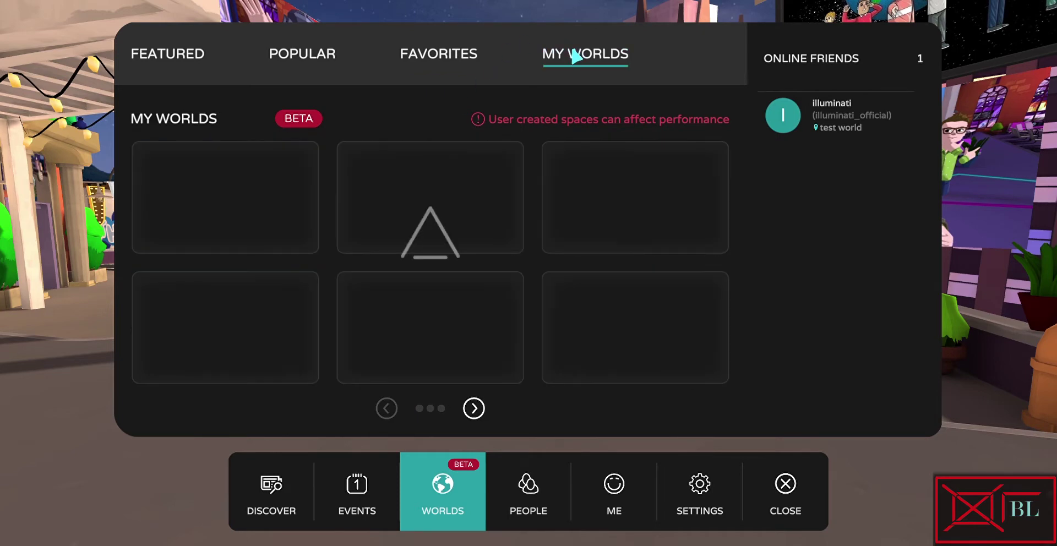
mouse_move(397, 193)
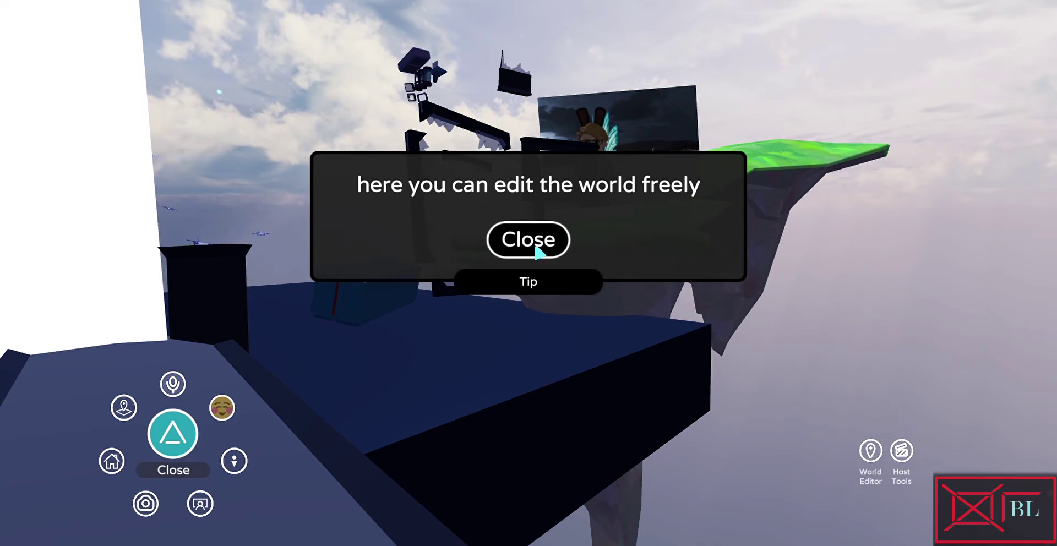
click(537, 250)
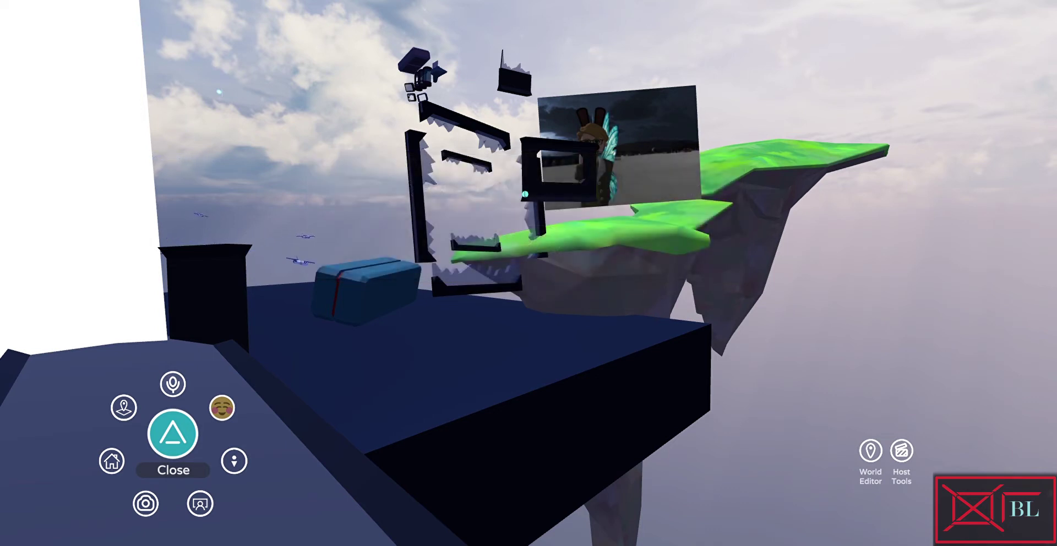
Turn on edit mode in the World Editor tools and open the editor panel
key(Escape)
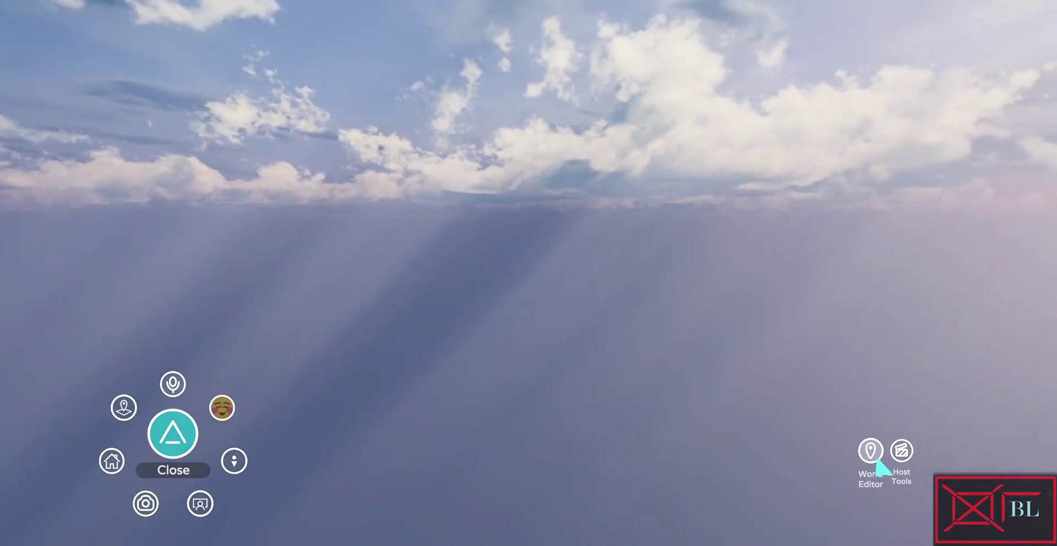
click(870, 453)
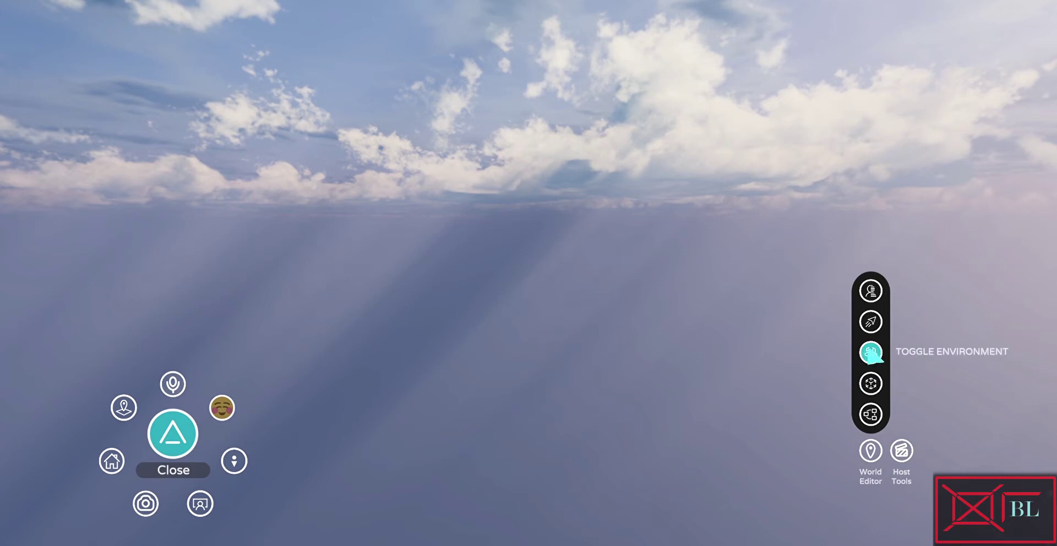
click(871, 384)
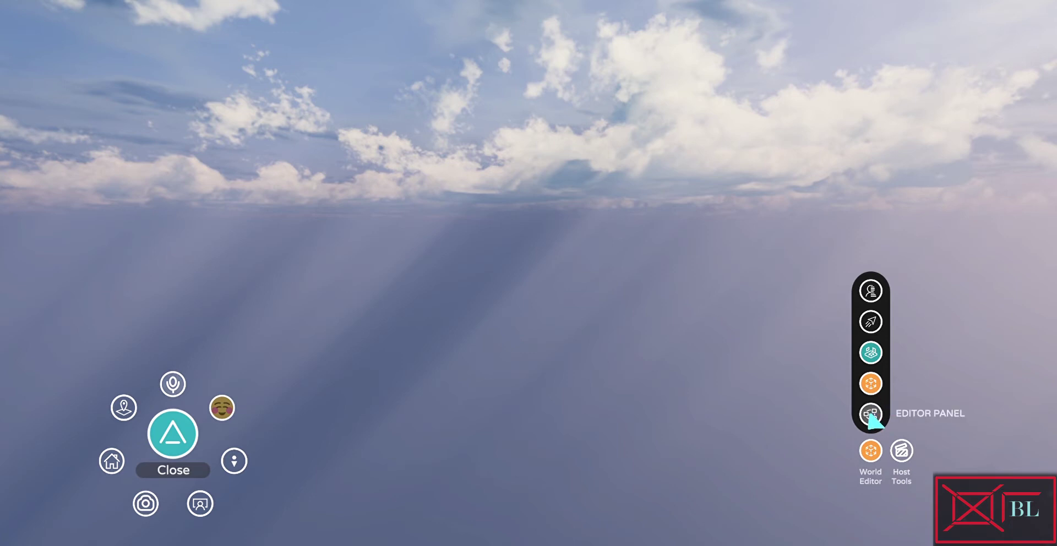
click(871, 414)
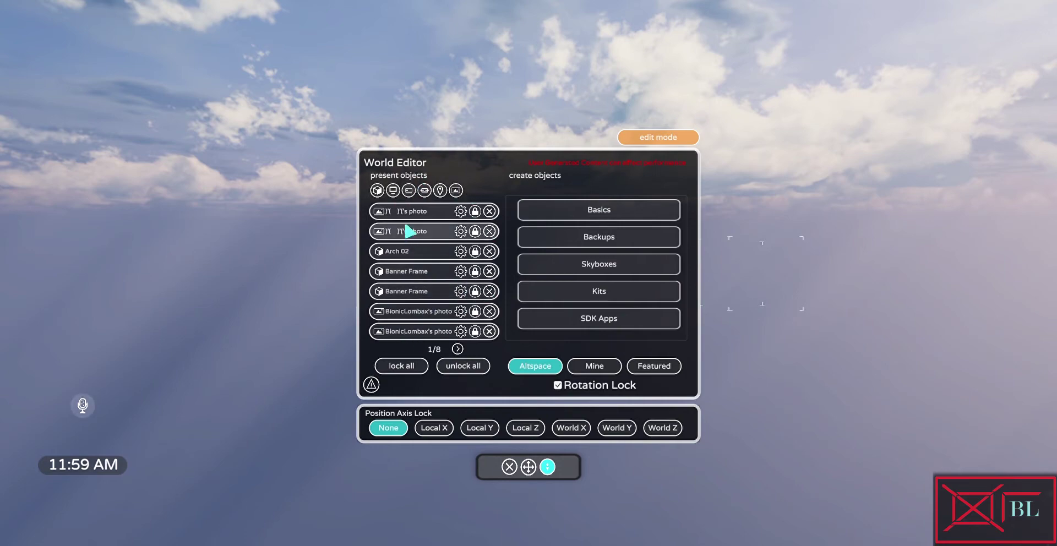
Select the first photo among the present objects, then view the first Drone's properties and cancel without changes
click(423, 215)
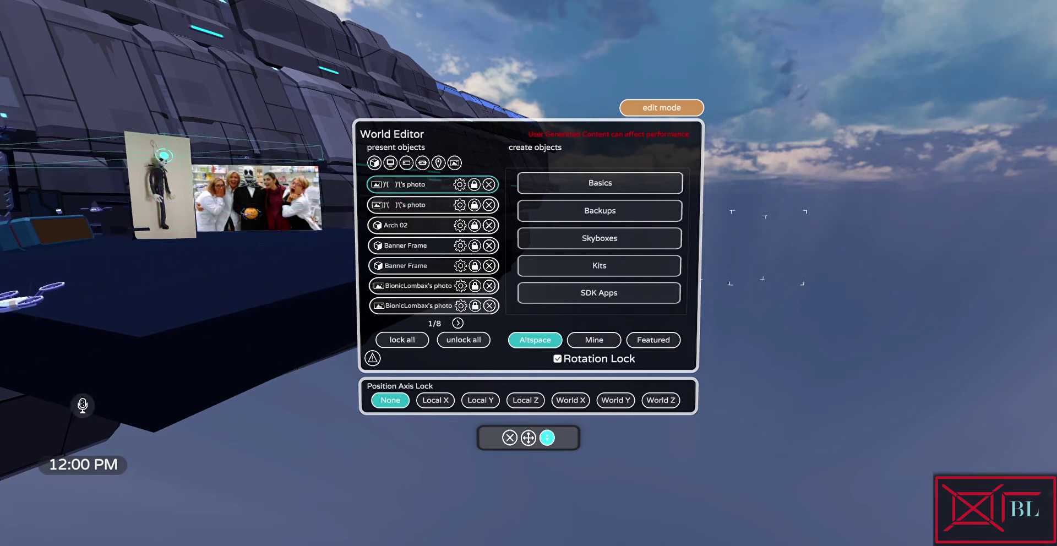
click(457, 323)
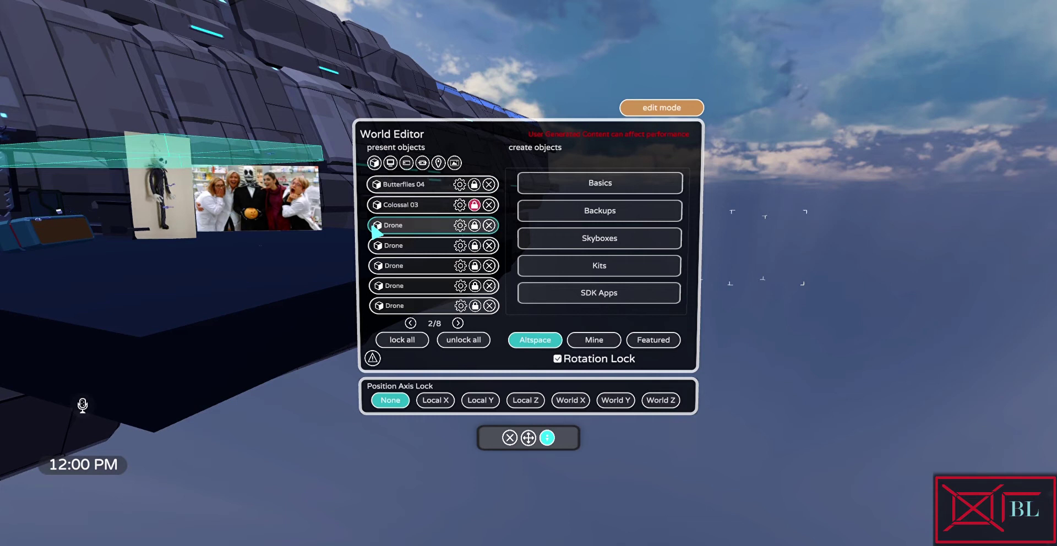
click(459, 226)
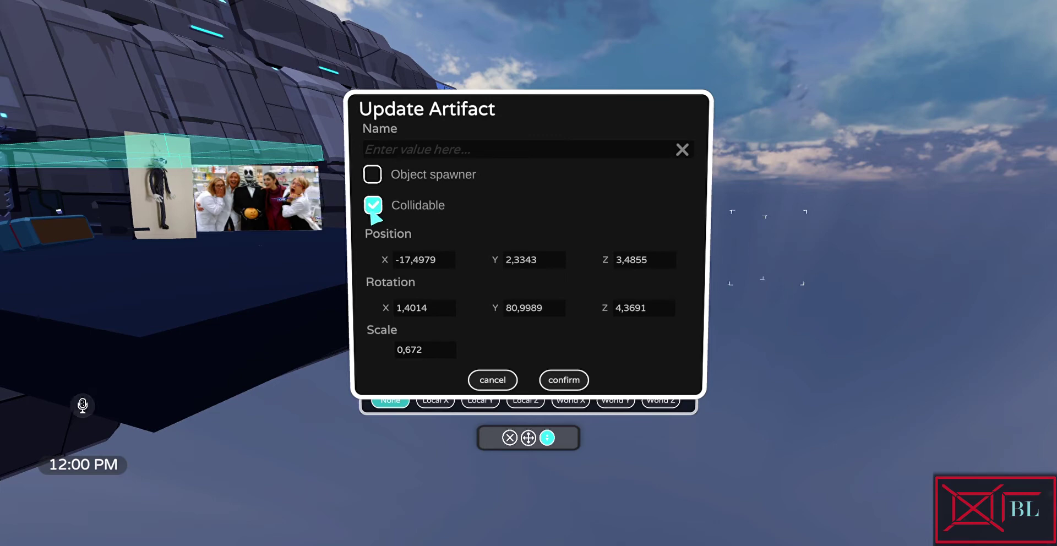
click(487, 380)
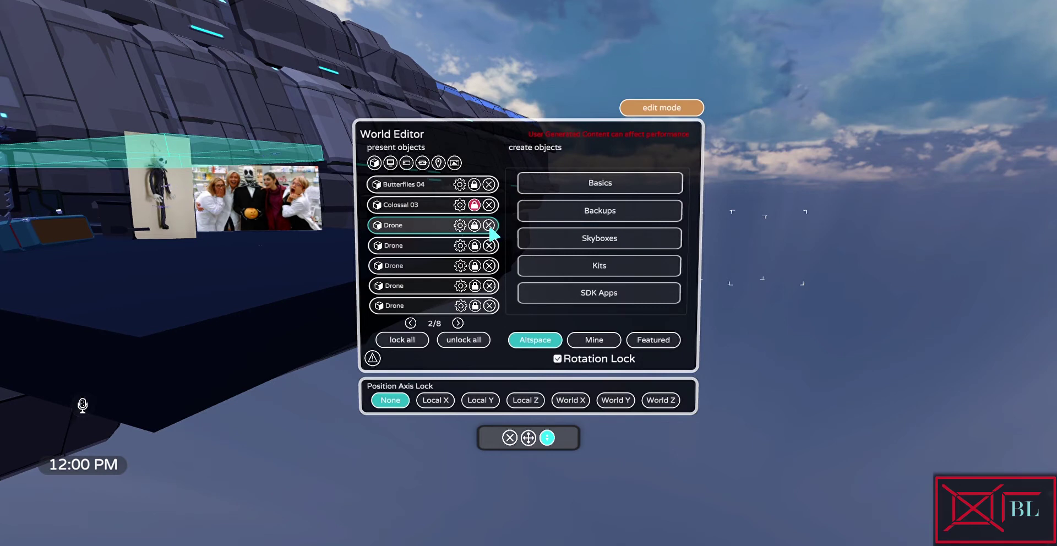
Delete the first Drone from the world and browse on to the fourth page of present objects
click(489, 225)
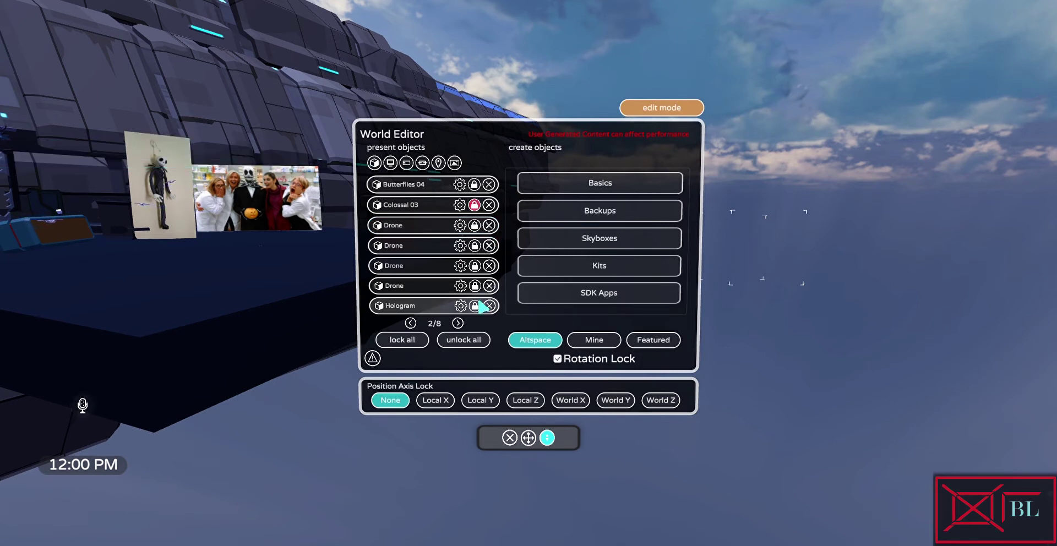
click(458, 323)
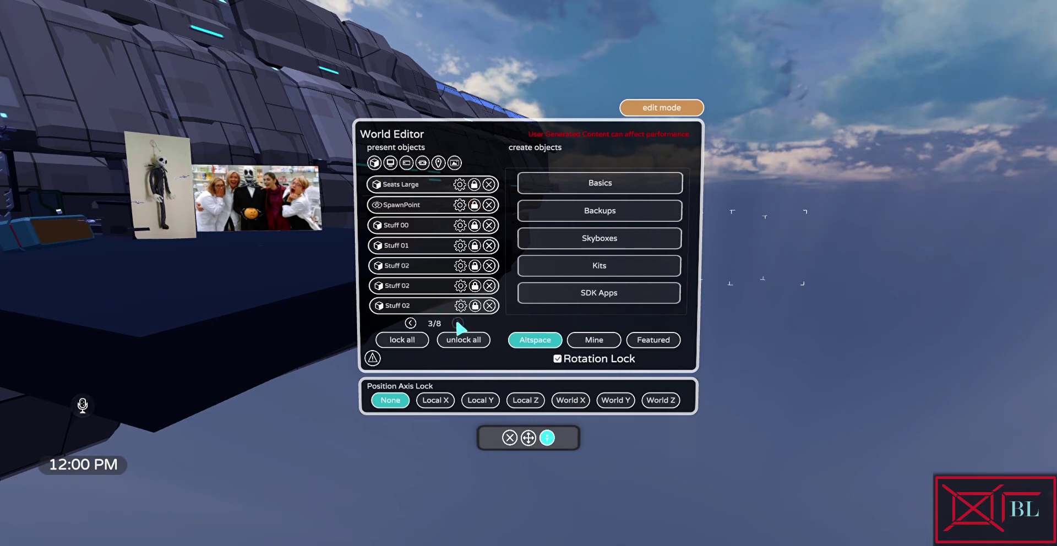
click(458, 324)
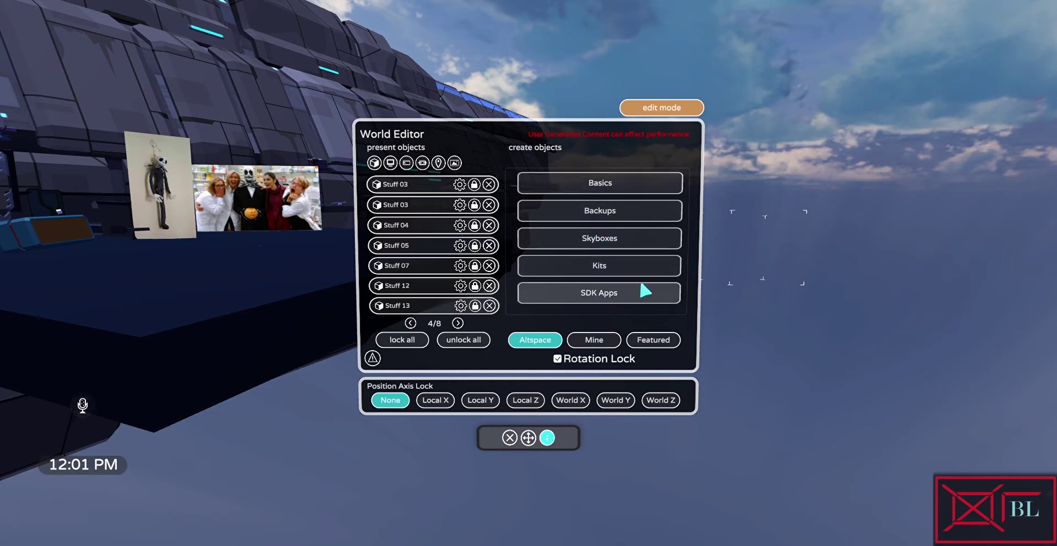
Create a label with the text "guga guga" from the Basics objects and close the editor and command windows
click(630, 190)
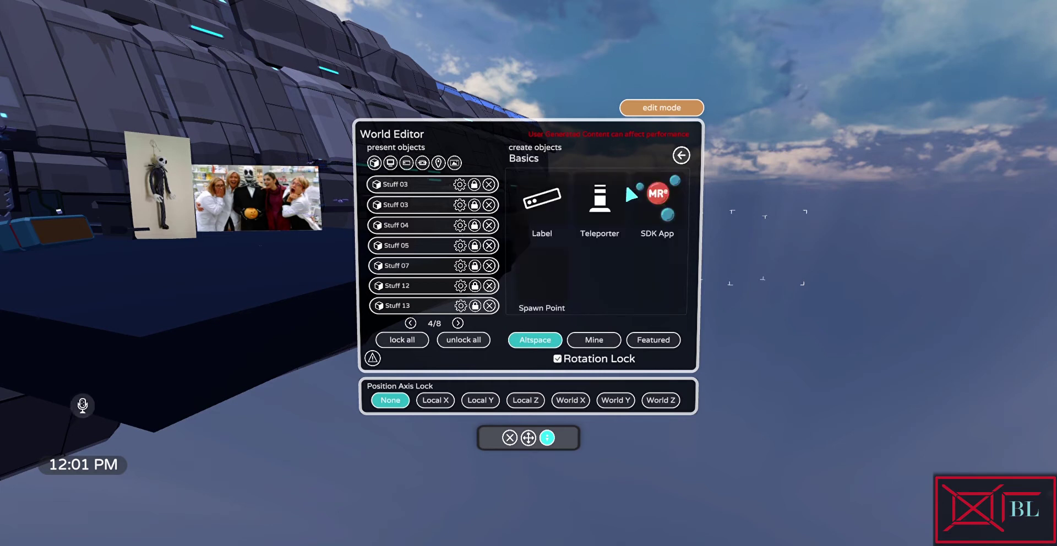
click(542, 203)
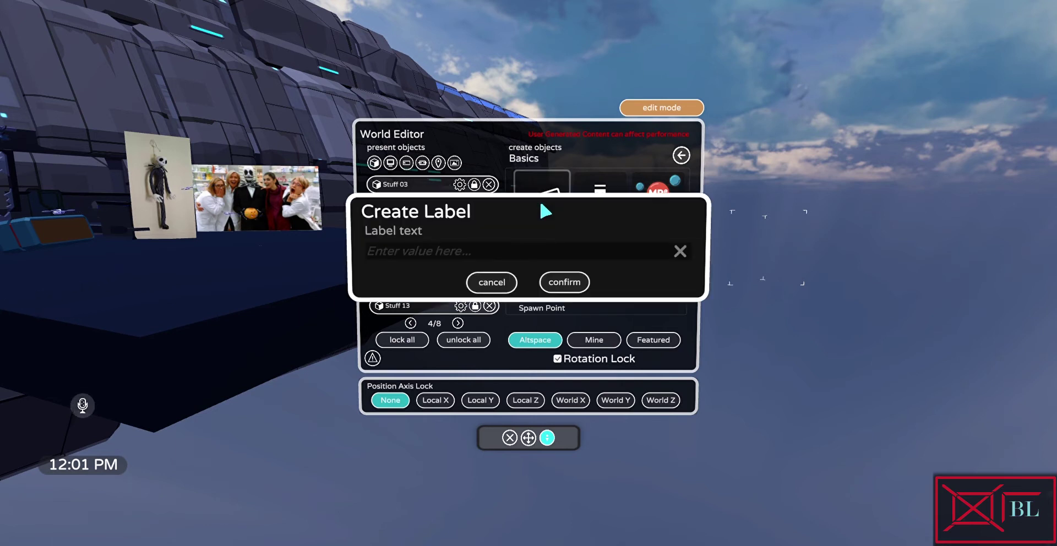
click(435, 258)
text(guga guga)
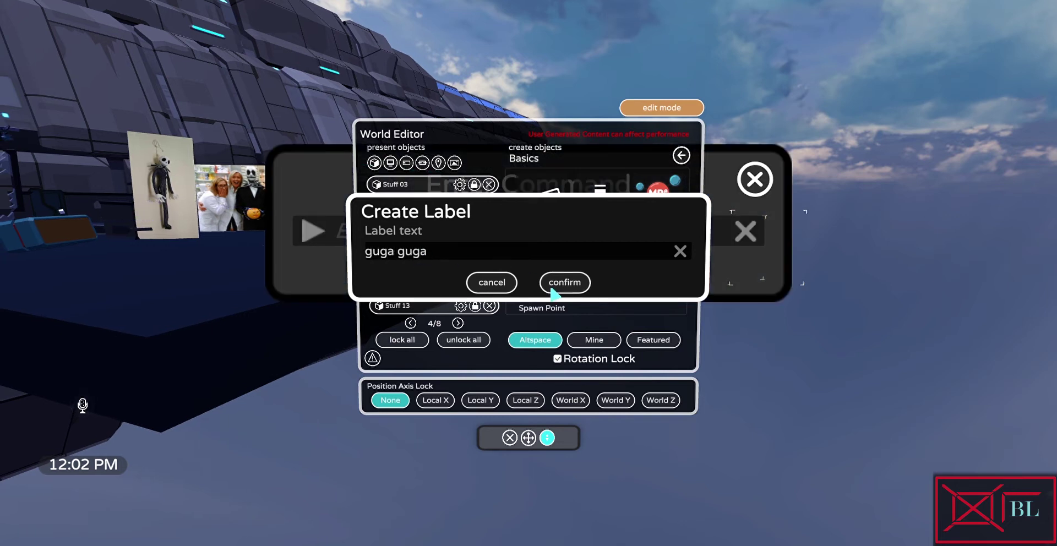
click(562, 283)
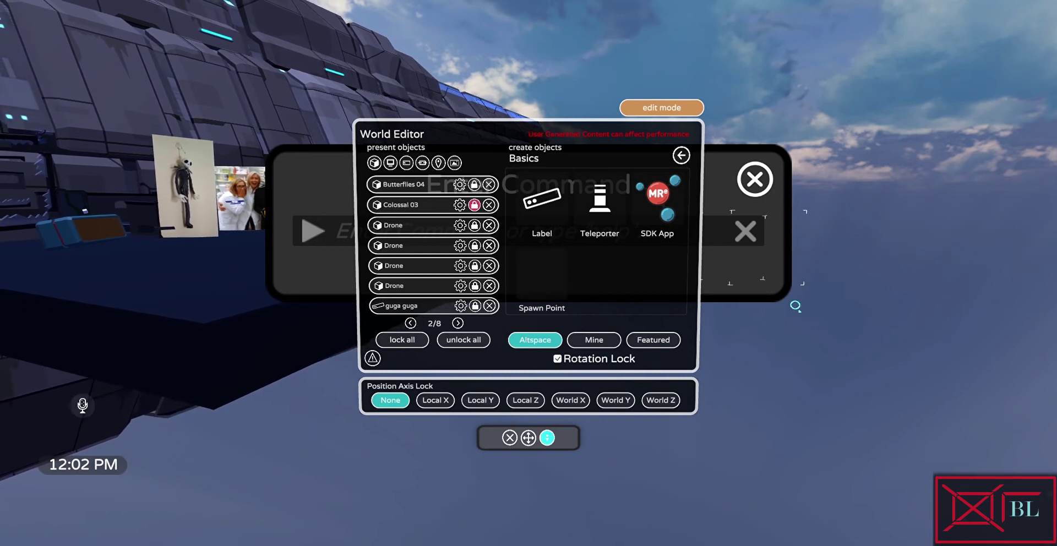
click(509, 438)
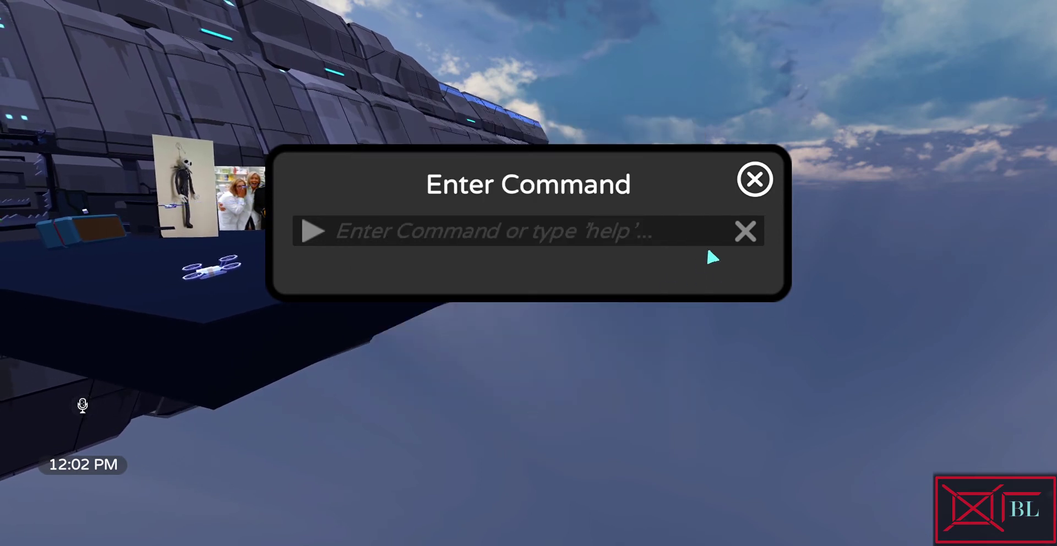
click(754, 180)
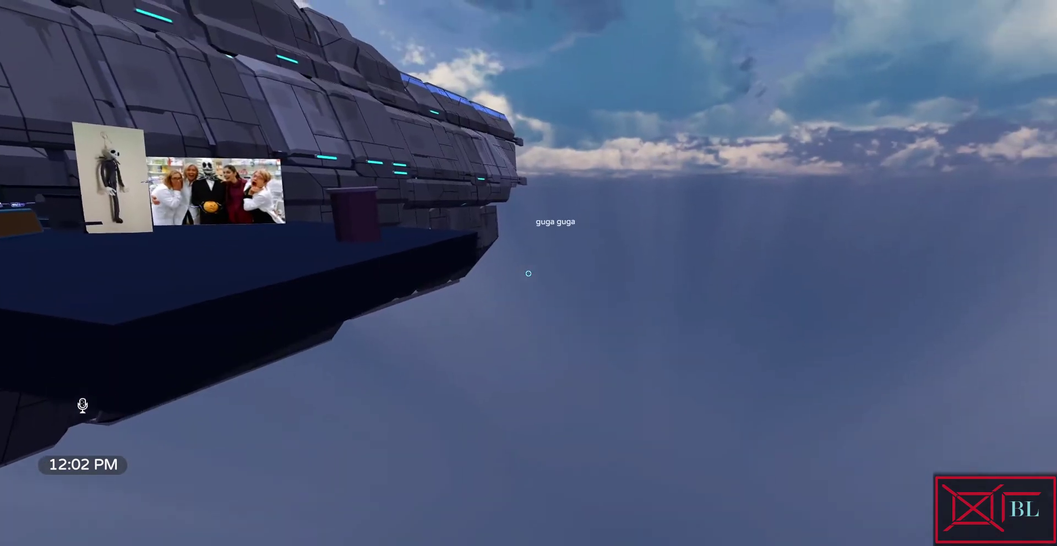
Move up to the "guga guga" label to view it closely and bring the menu back up
key(a)
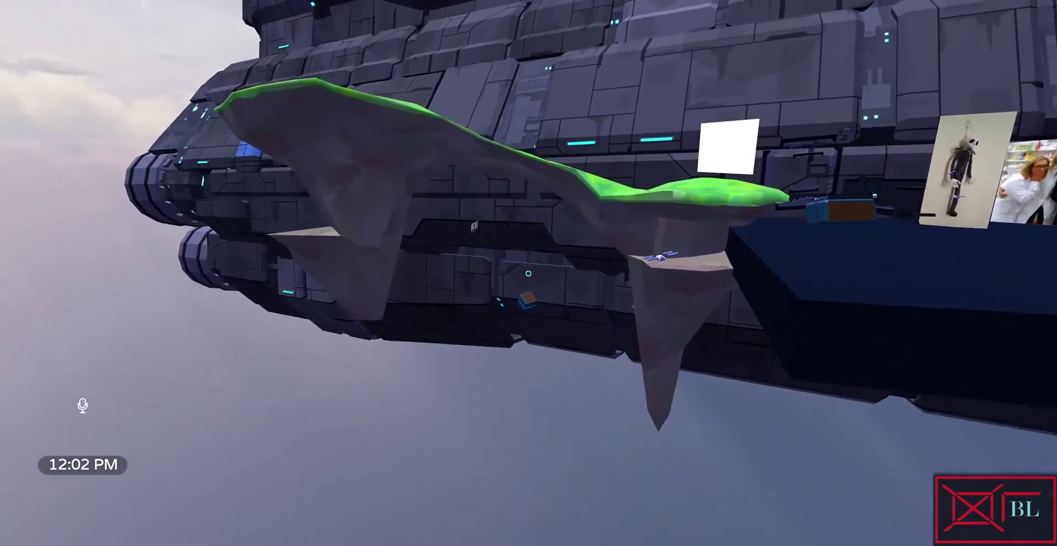
key(d)
key(w)
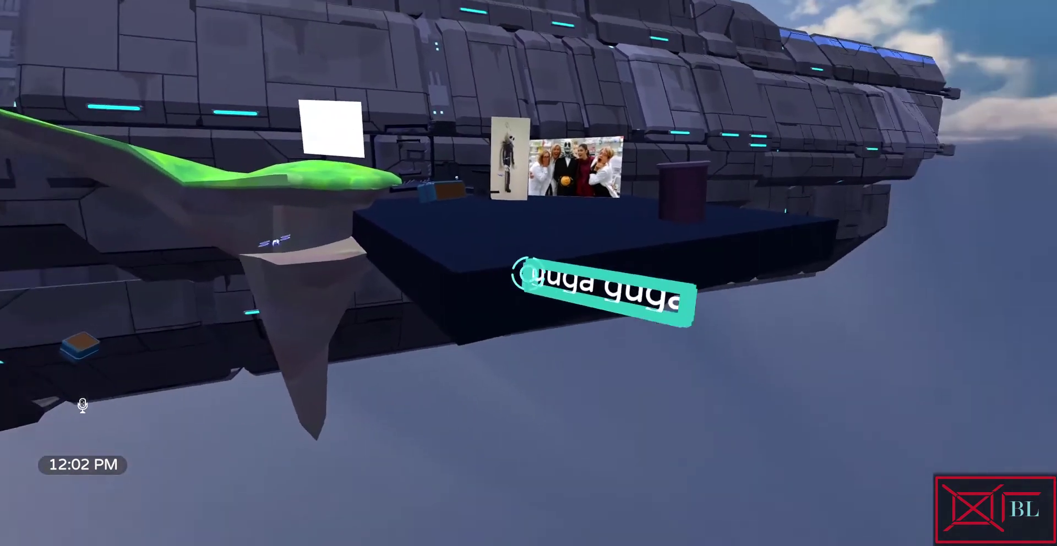
key(Escape)
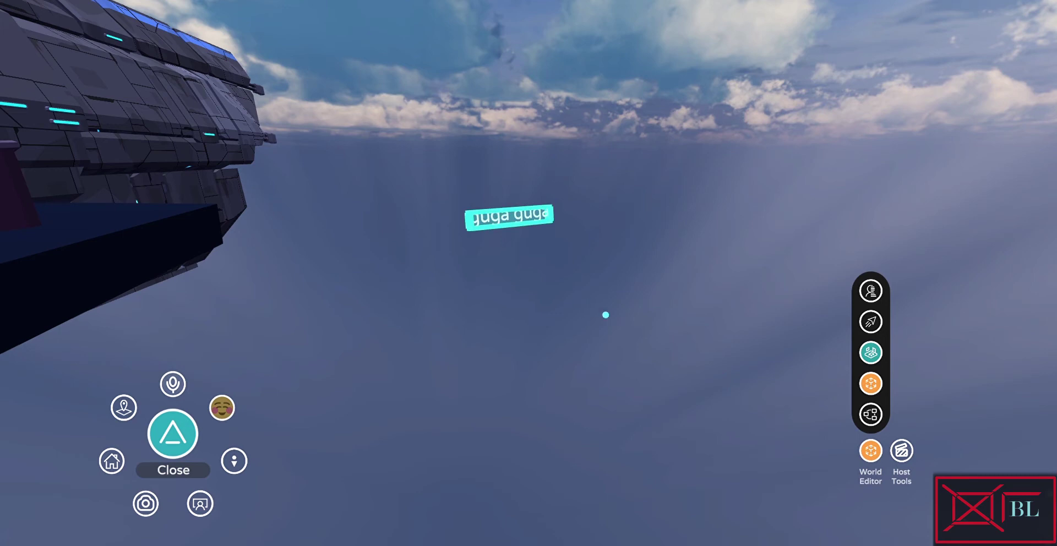
Bring the "guga guga" label closer in front of the platform and view it from different distances
key(Escape)
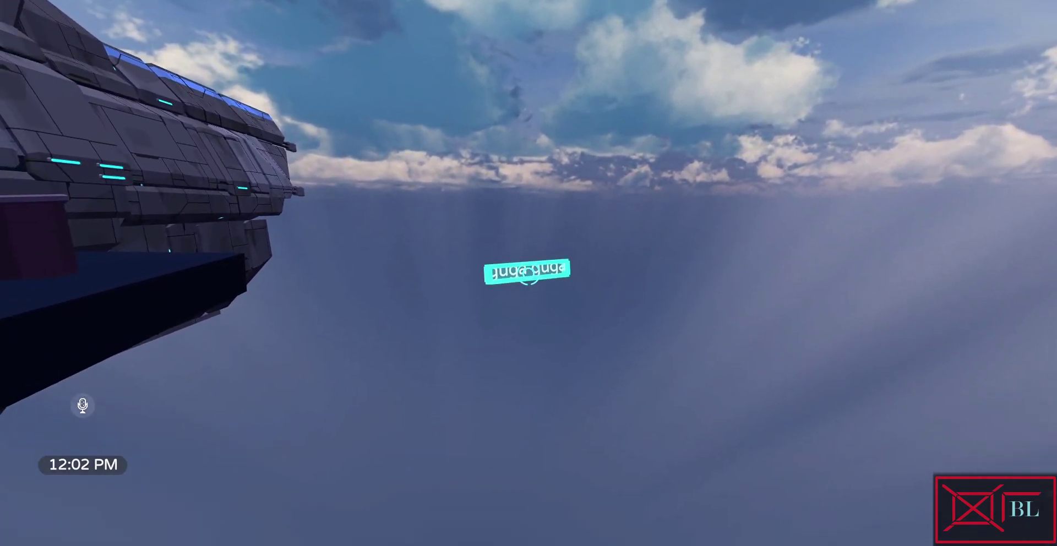
key(Escape)
key(Escape)
key(w)
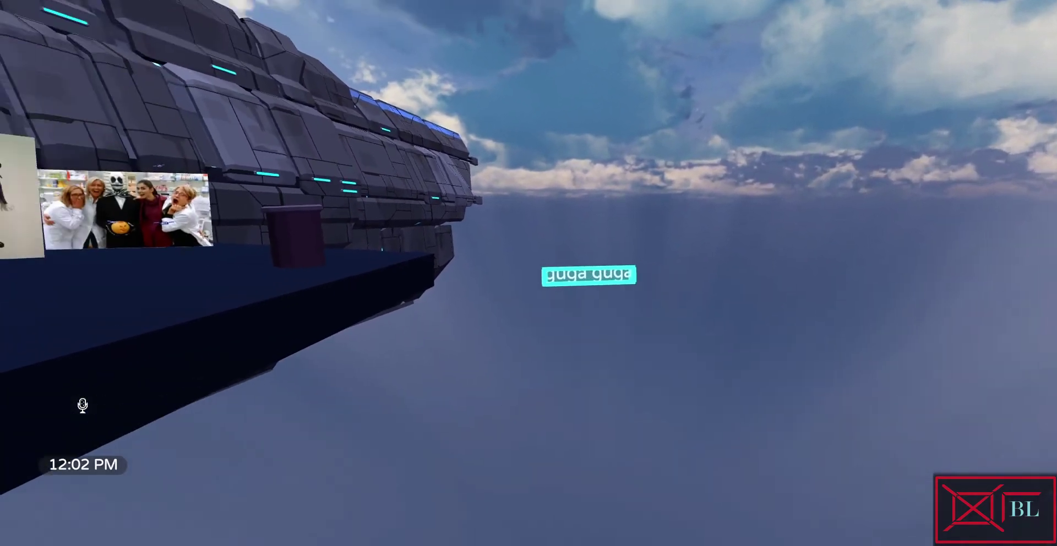
key(s)
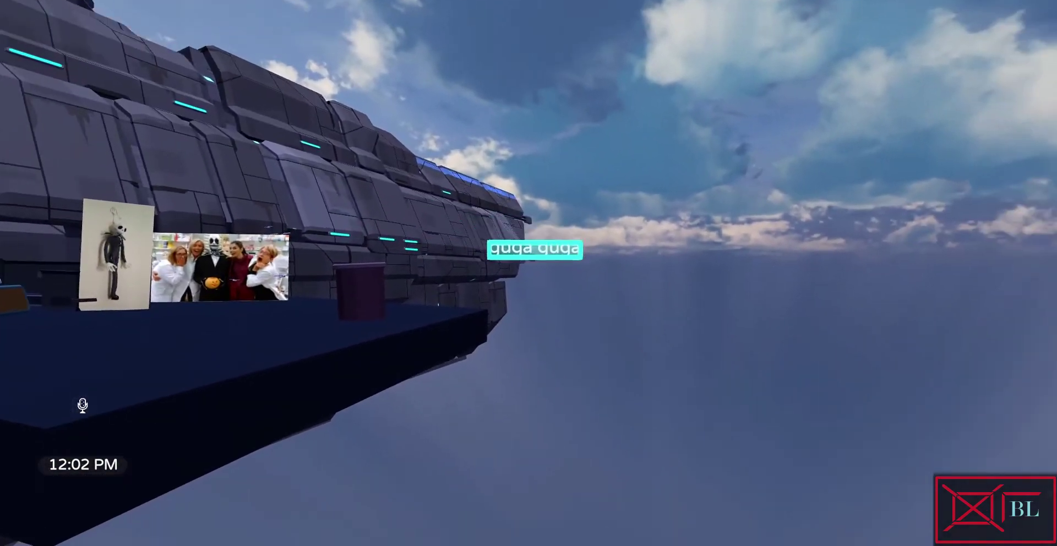
key(w)
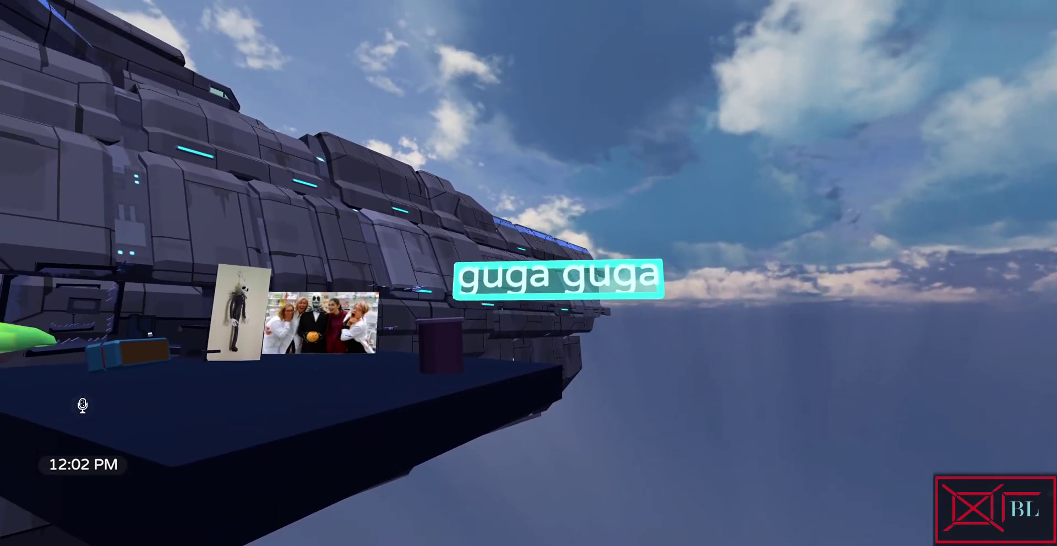
key(s)
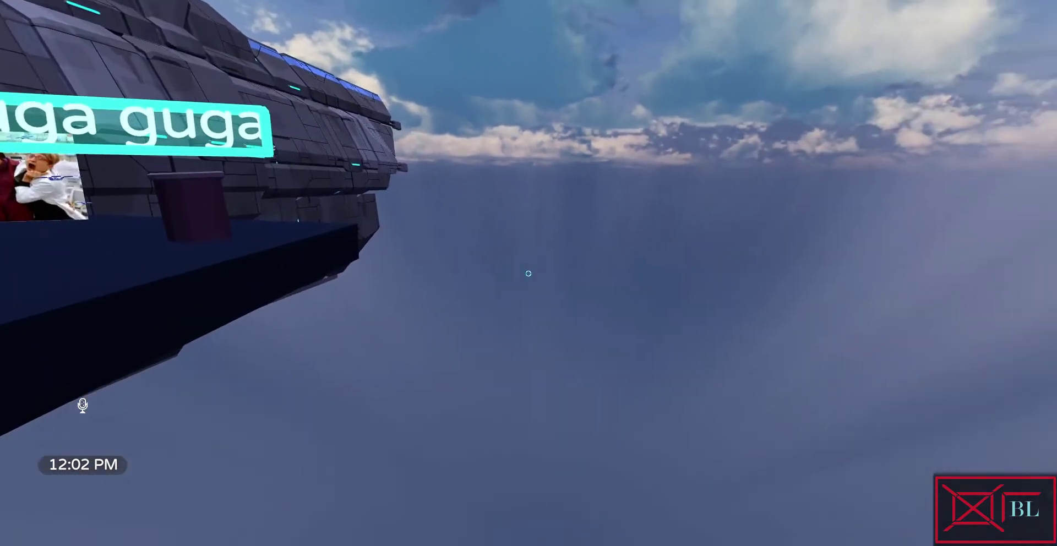
Reopen the World Editor and look through the Basics and Backups categories for creating objects
key(Escape)
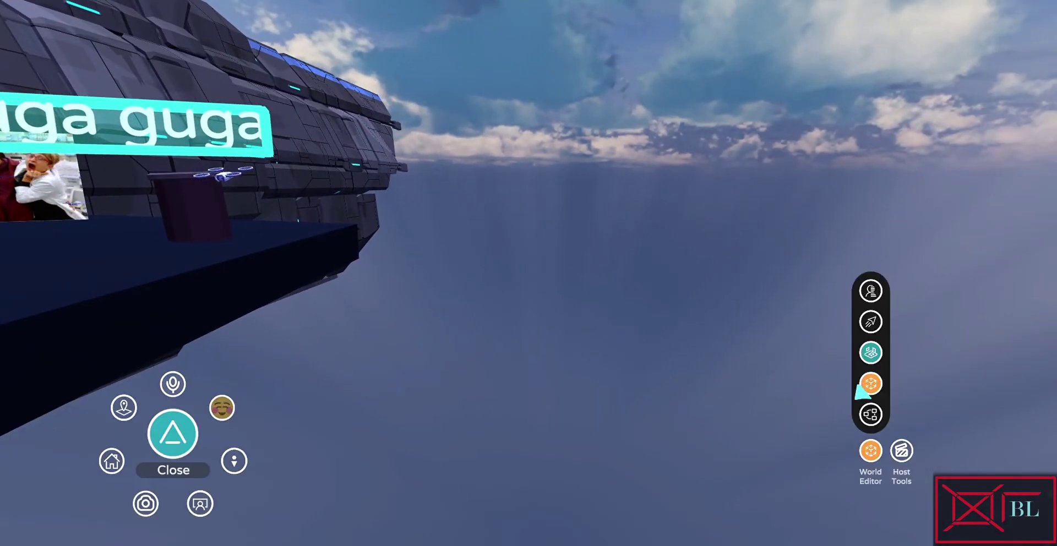
click(870, 417)
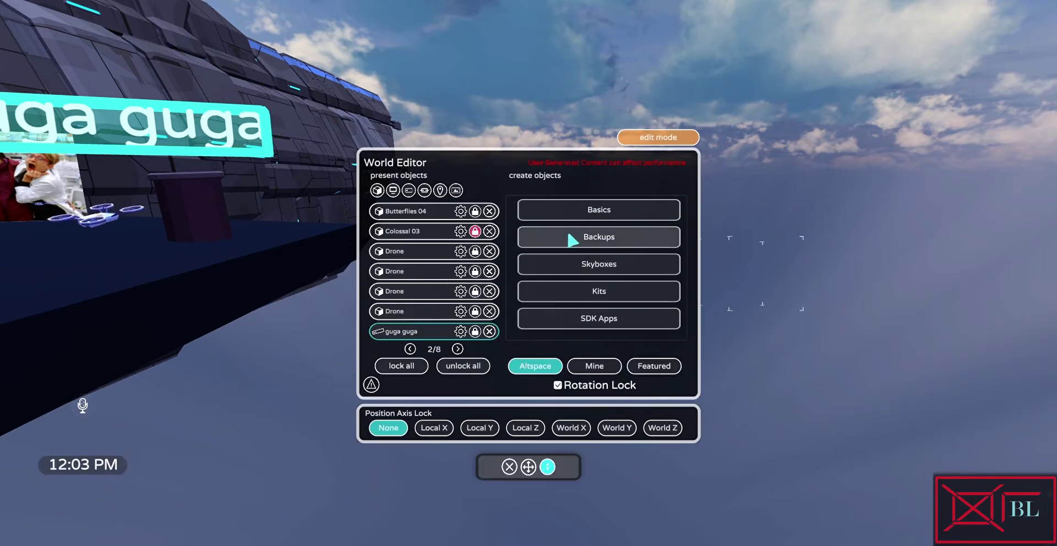
click(576, 218)
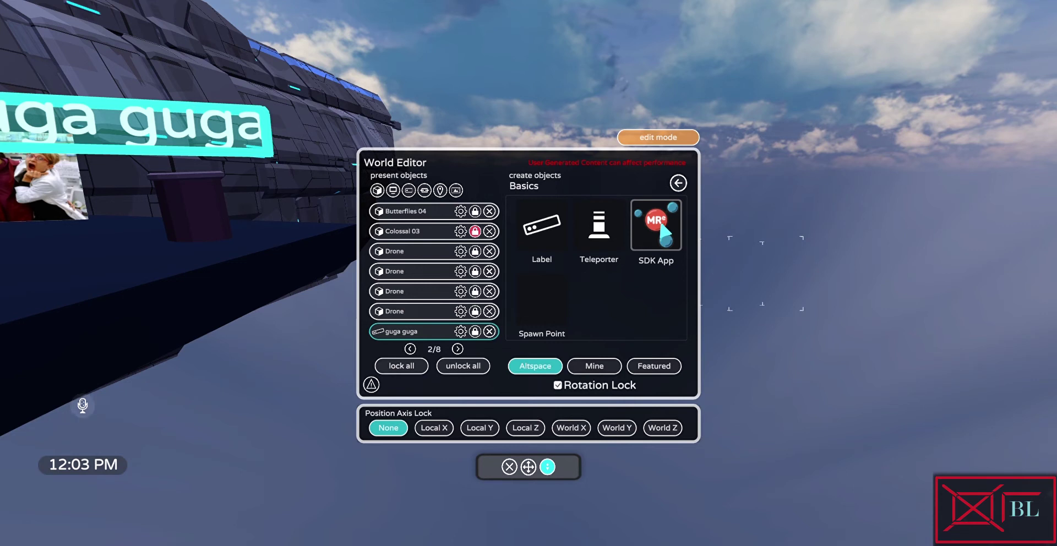
click(678, 183)
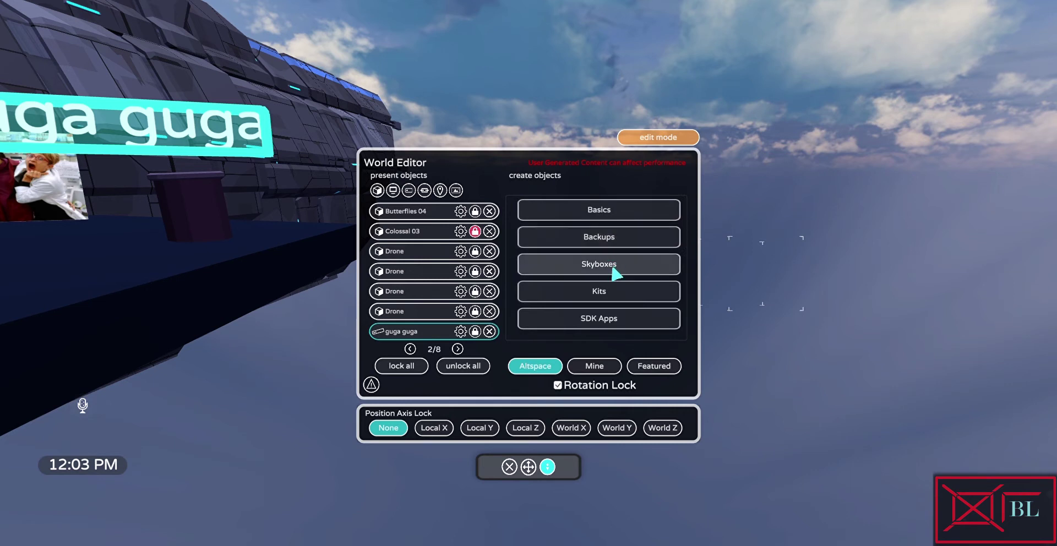
click(611, 248)
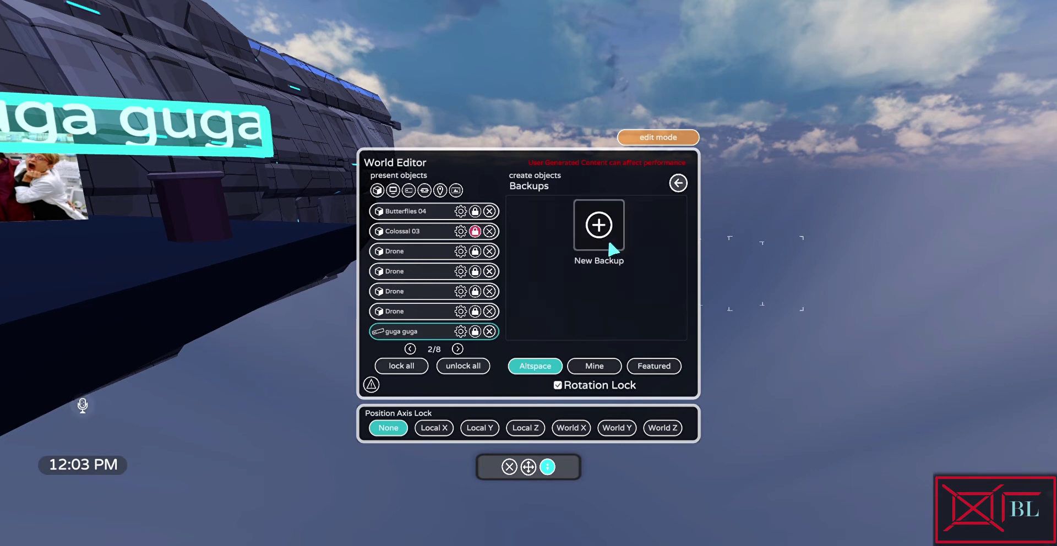
click(679, 184)
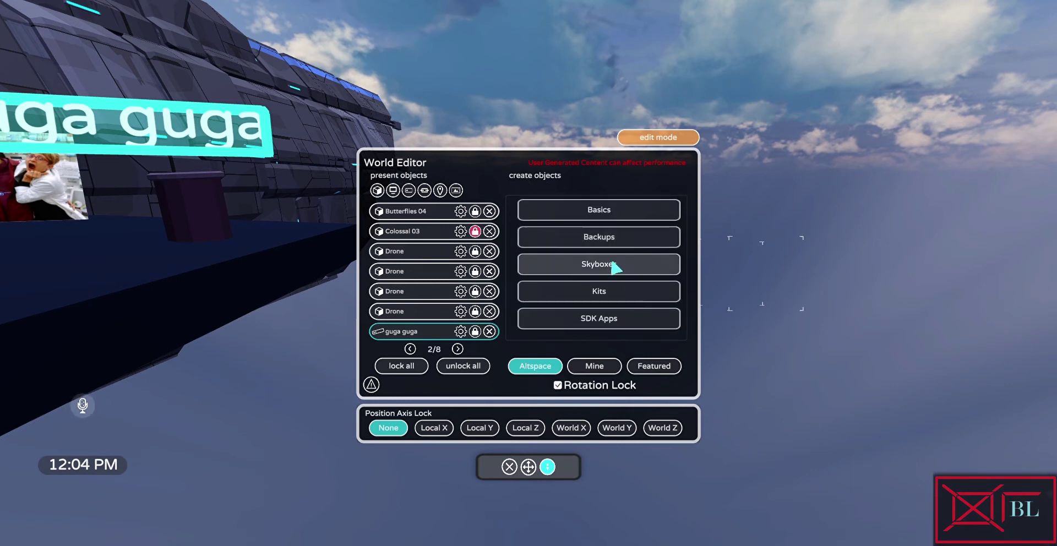
Try the Blue, City 01 and Fire skyboxes, set Dreamscape 01 as the world's skybox and close the World Editor
click(616, 266)
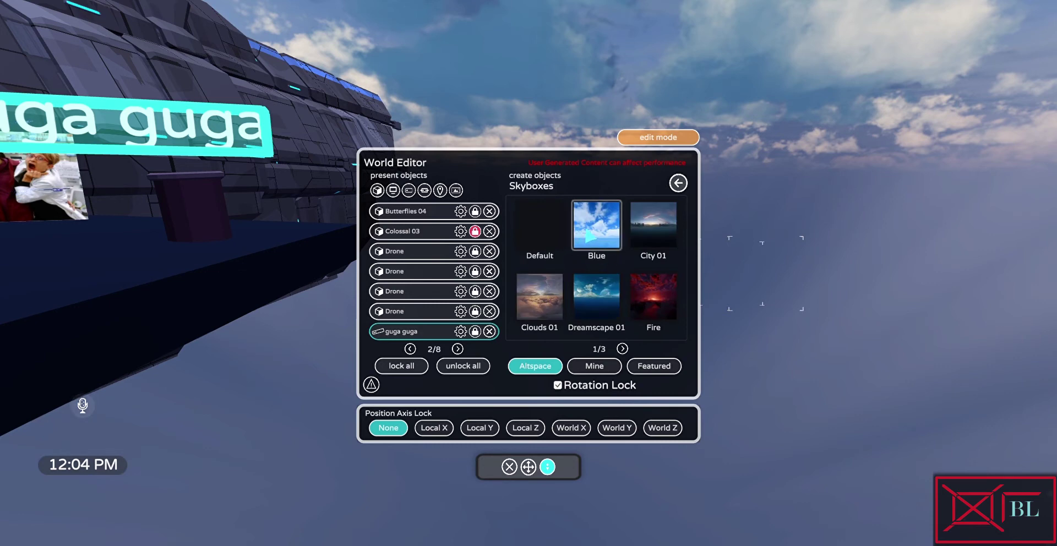
click(592, 235)
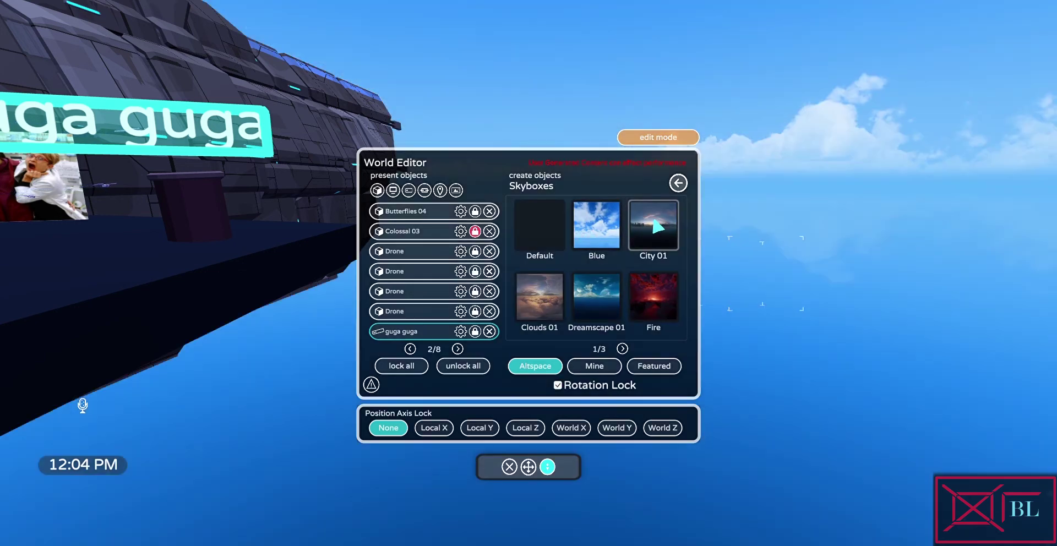
click(657, 227)
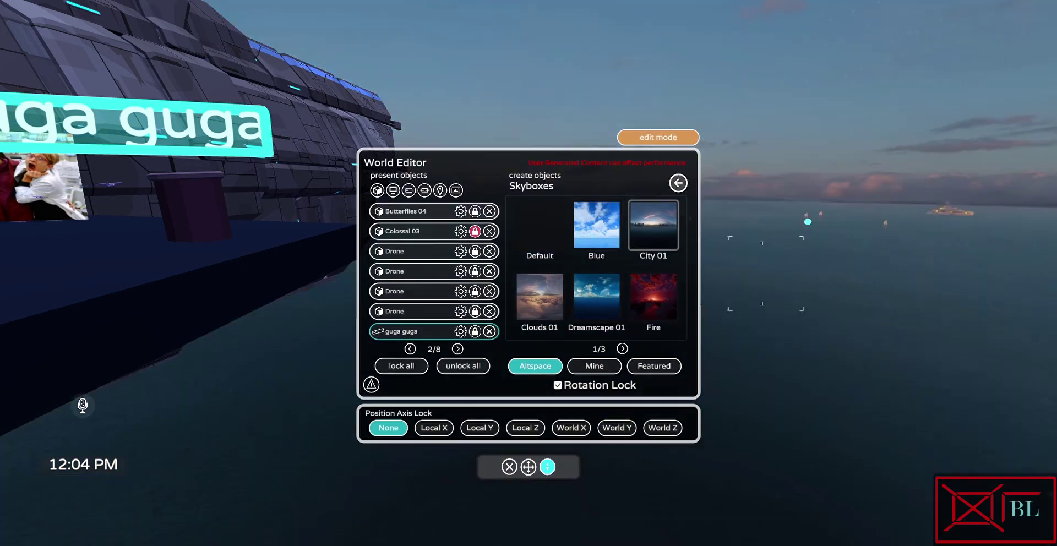
click(654, 296)
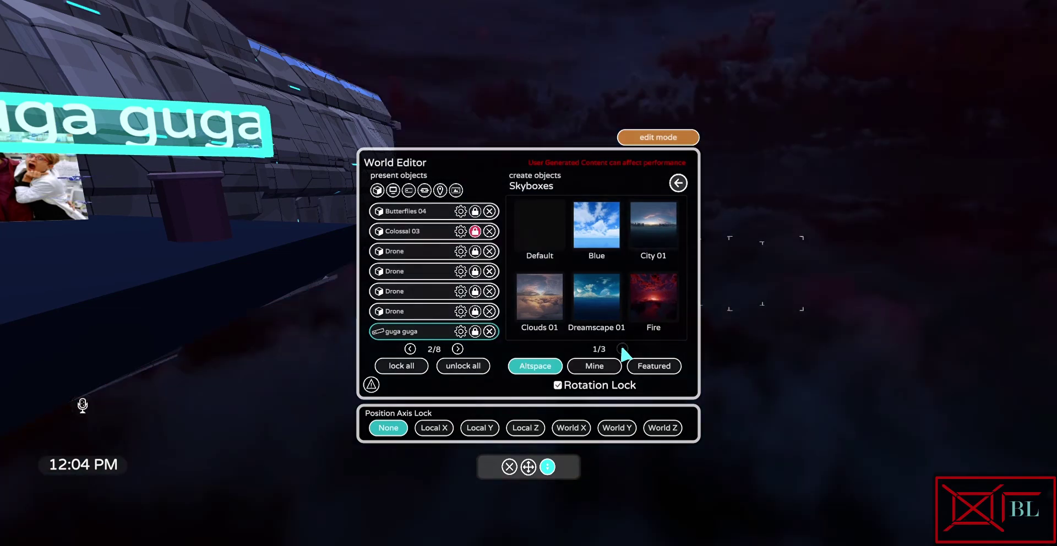
click(603, 304)
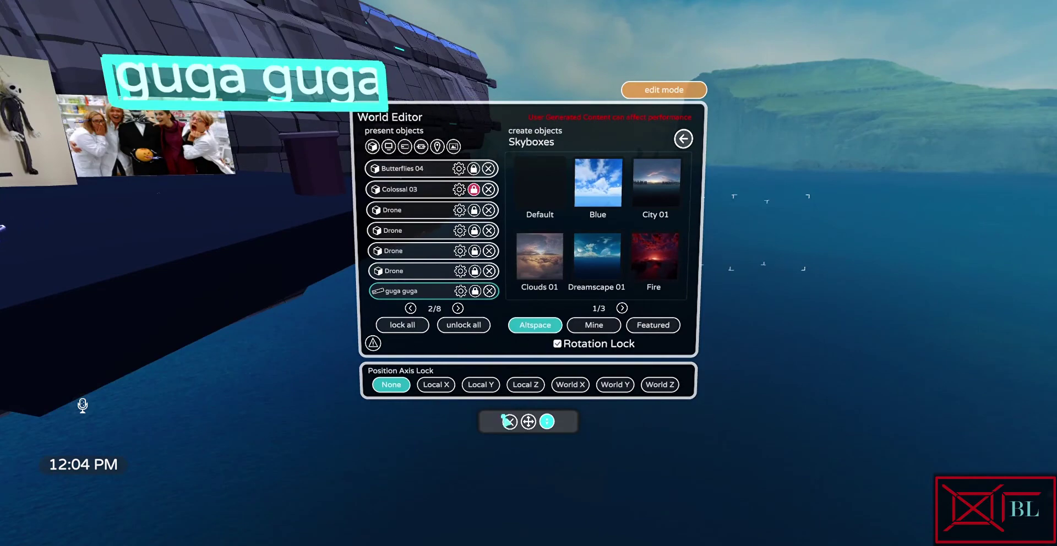
click(508, 421)
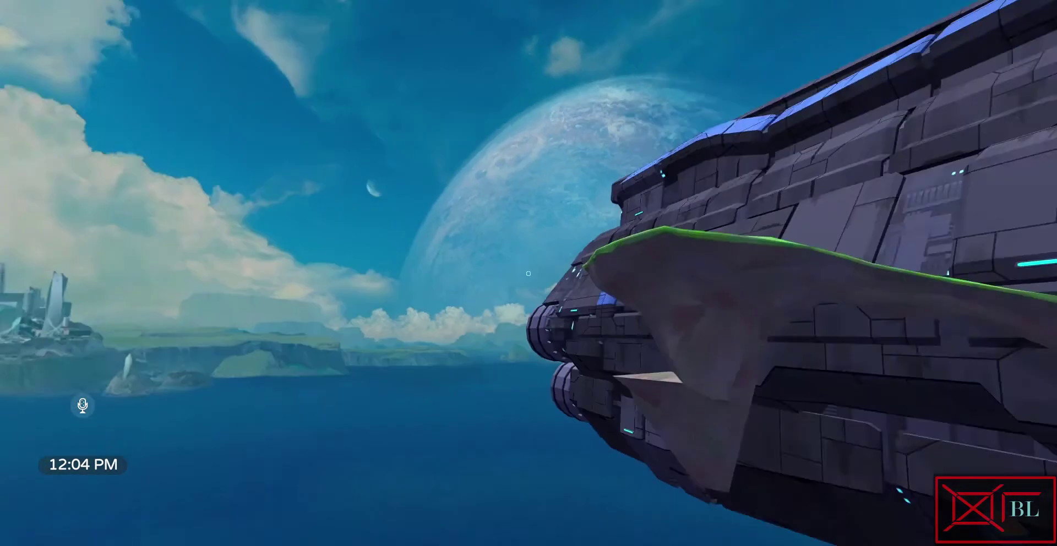
Create an Arch 02 from the Alien Planet kit and move it clear of the editor over the water
key(Escape)
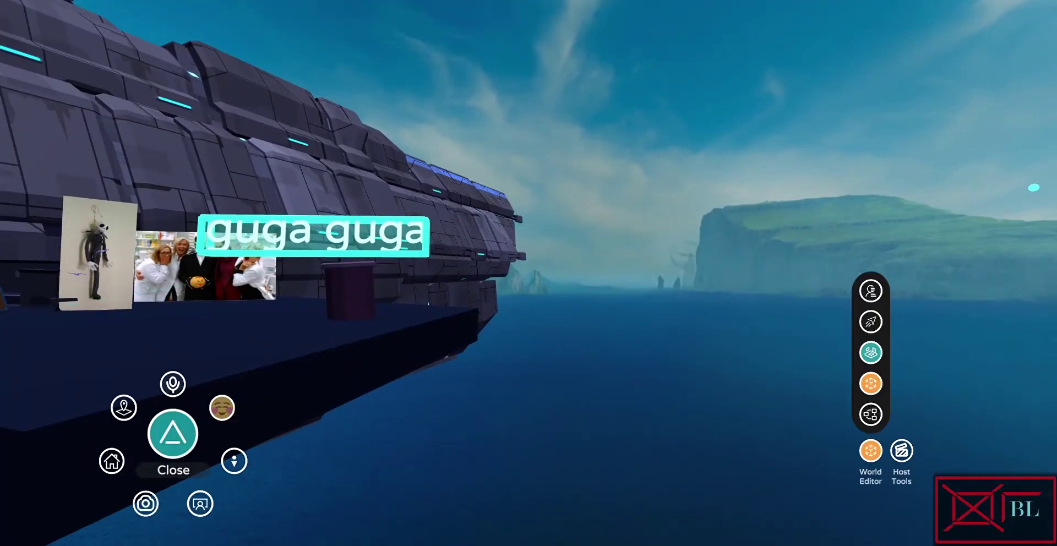
click(871, 414)
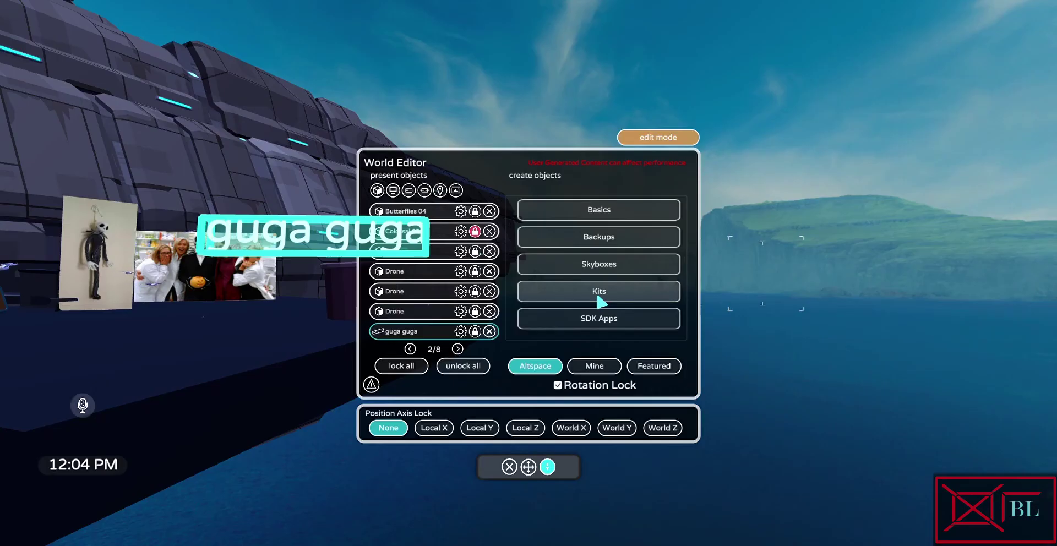
click(600, 301)
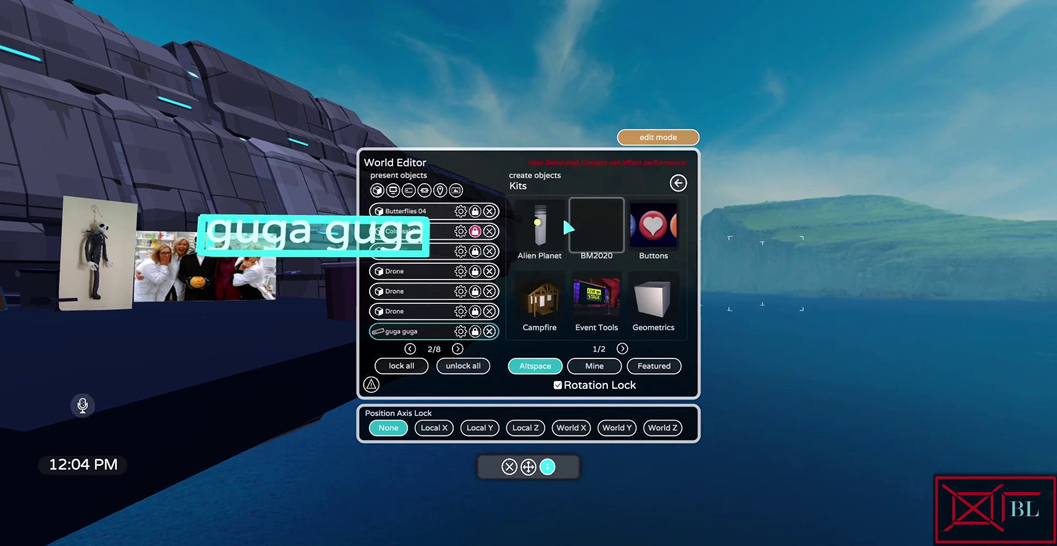
click(534, 236)
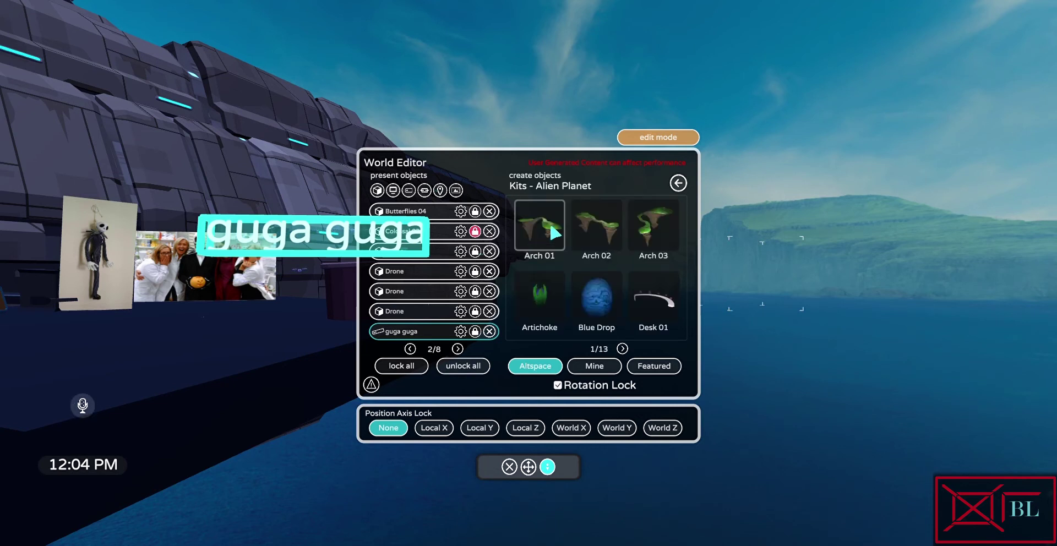
click(605, 235)
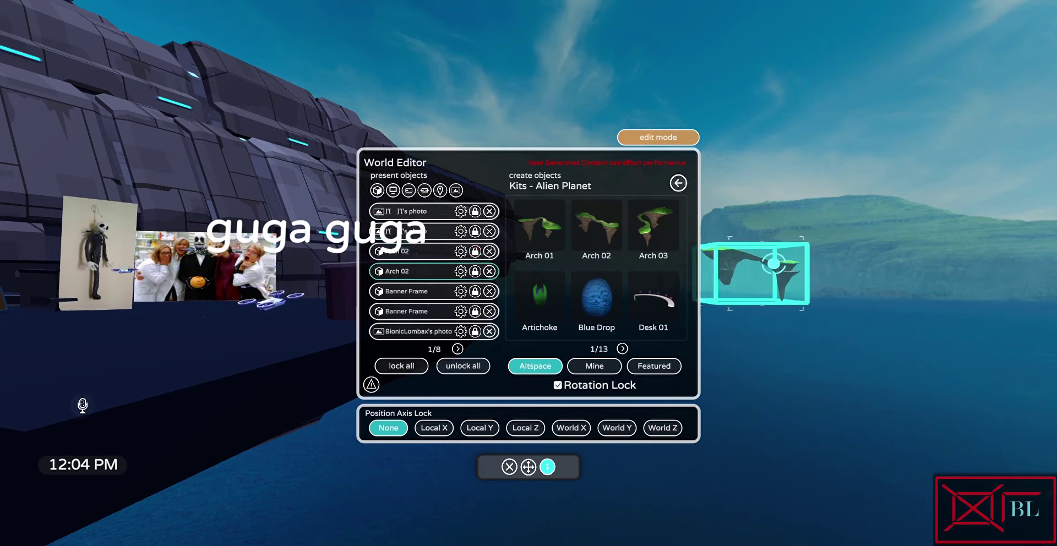
drag(779, 274, 867, 275)
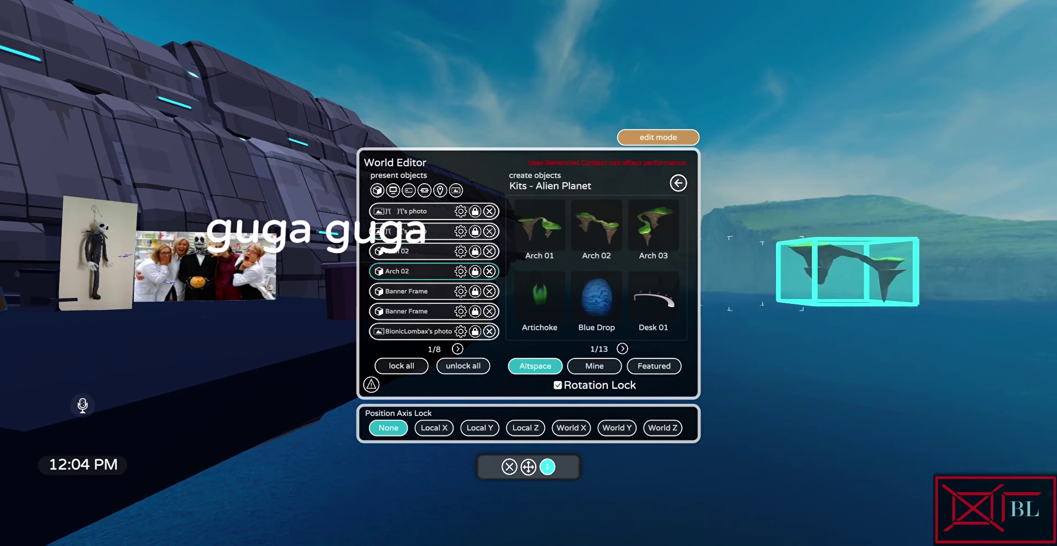
Compare the object categories offered under Featured, Mine and Altspace, ending on the Altspace ones
click(682, 190)
click(681, 190)
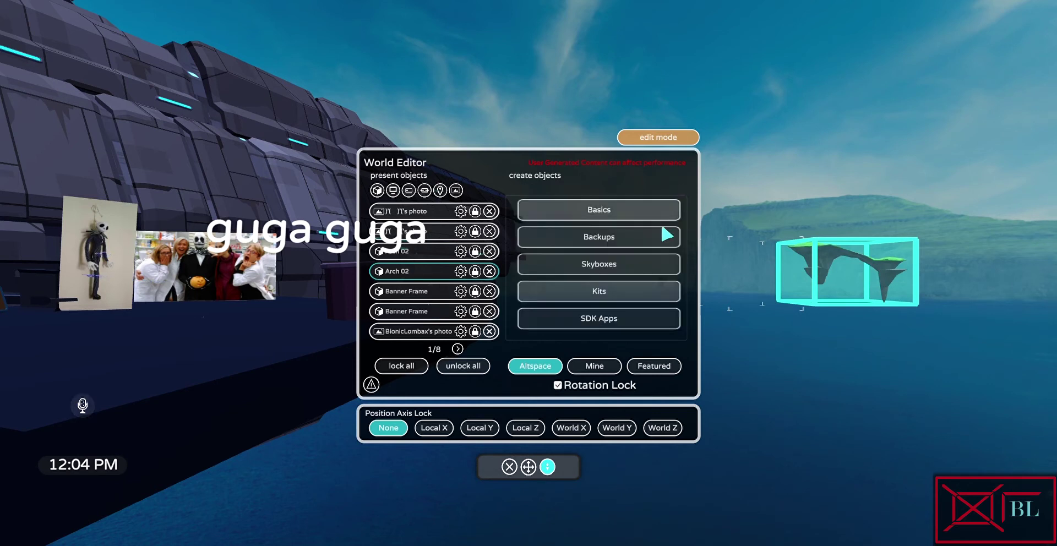
click(652, 369)
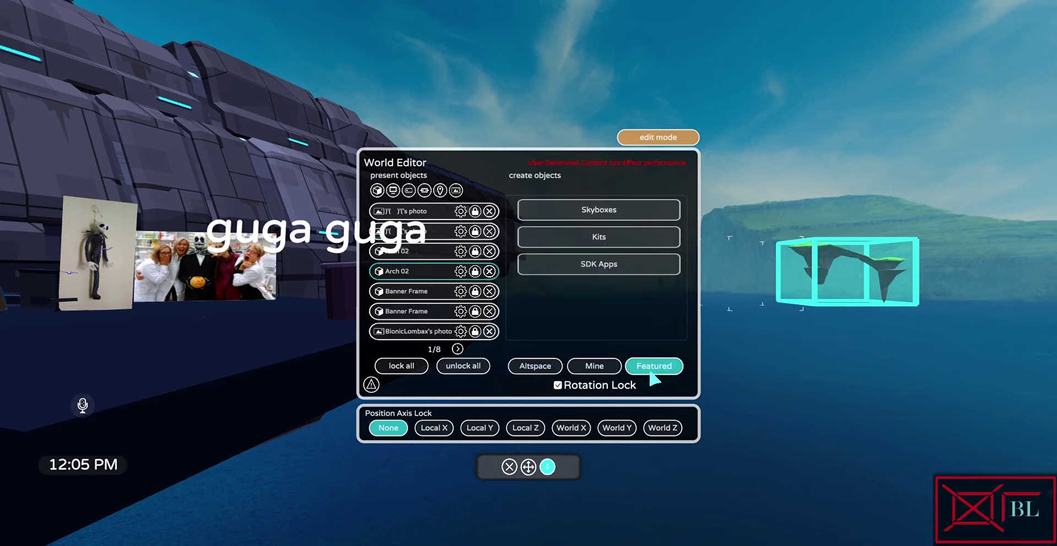
click(537, 370)
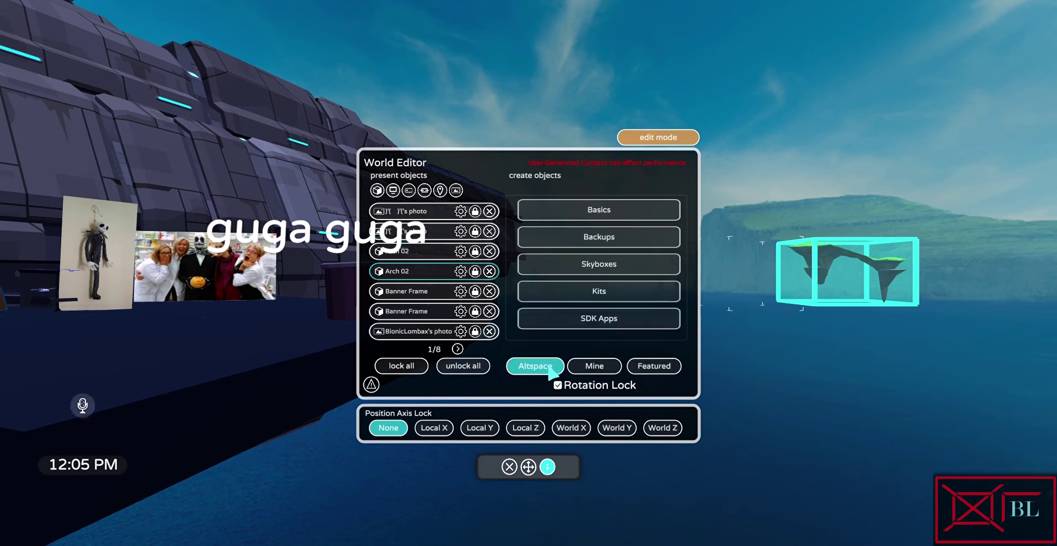
click(655, 368)
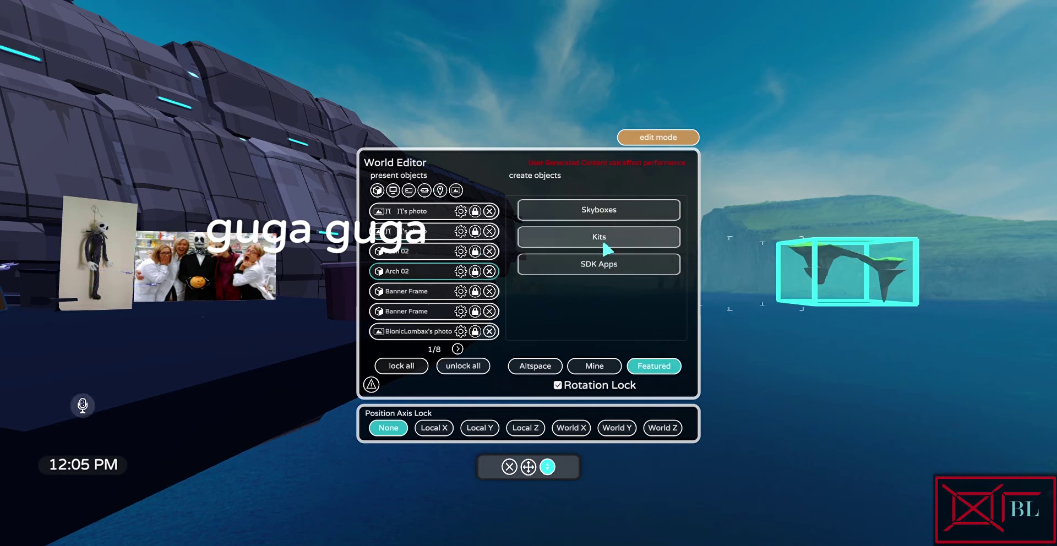
click(602, 368)
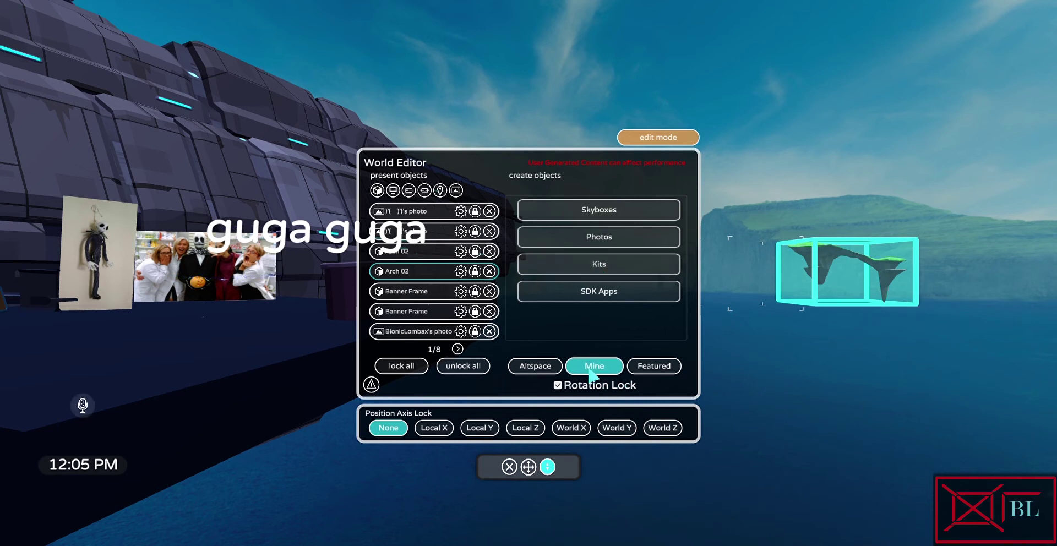
click(542, 363)
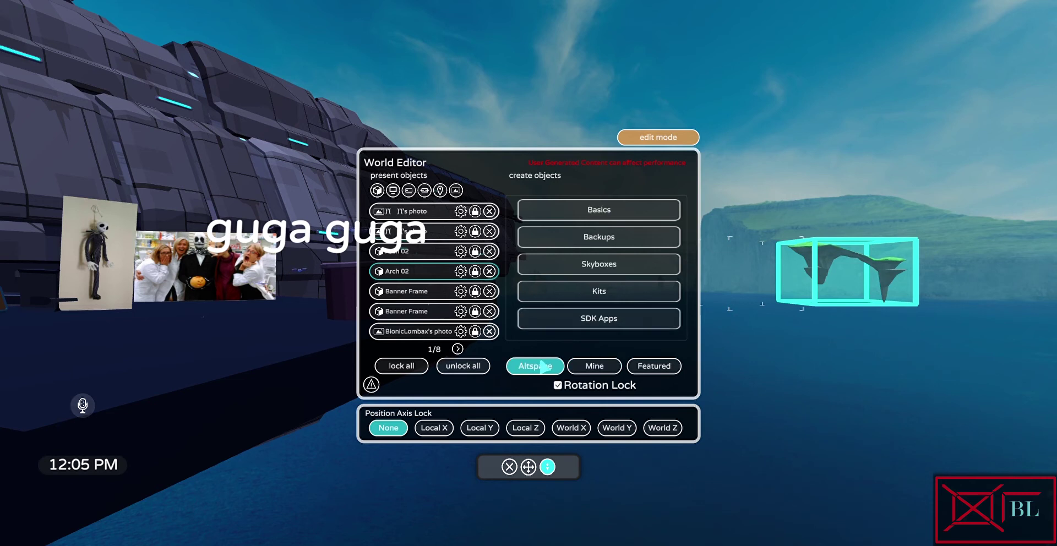
Create the Hello World! app from the Altspace SDK Apps and move around to view it in the world
click(593, 324)
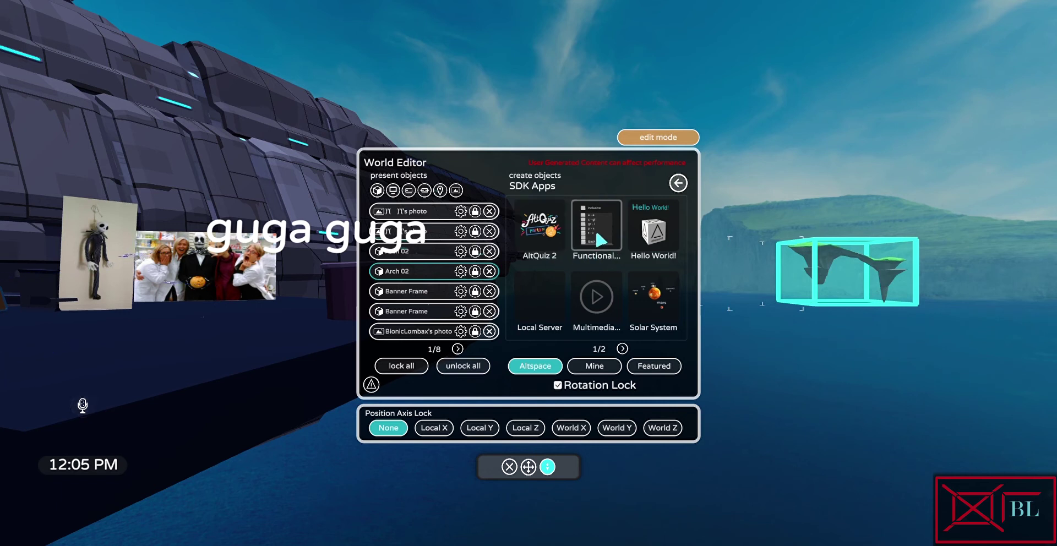
click(666, 239)
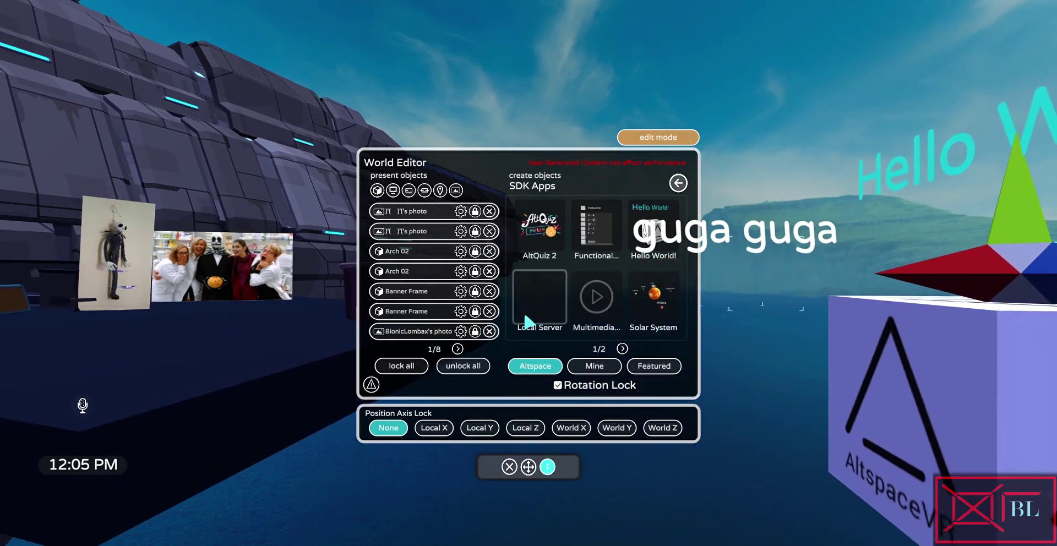
click(622, 349)
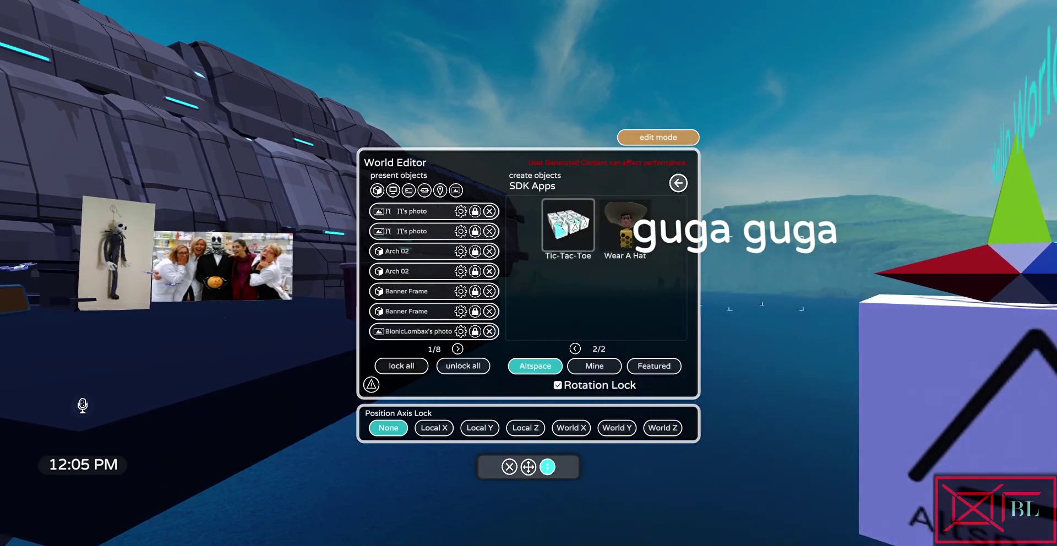
click(576, 349)
key(s)
key(w)
key(s)
key(w)
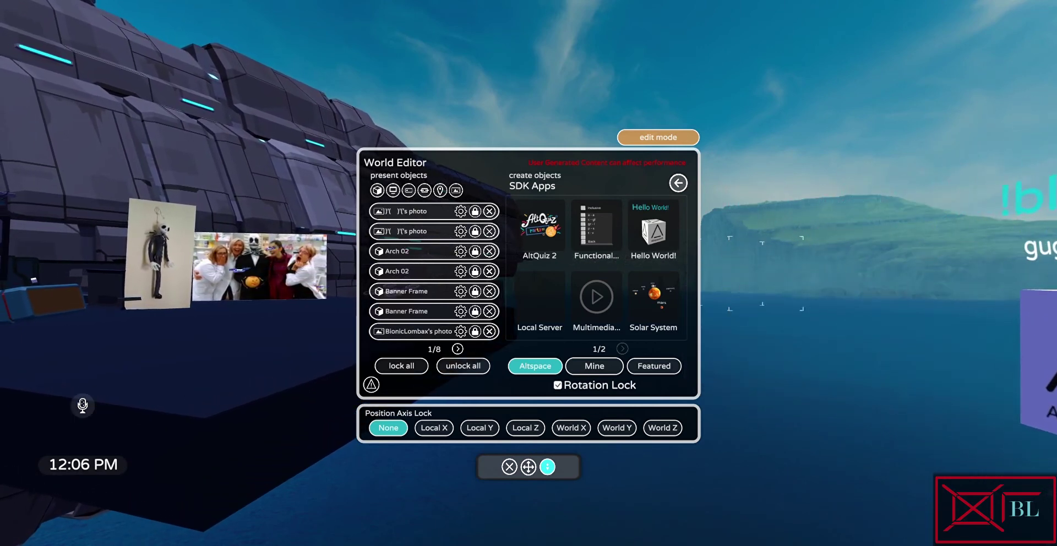
Check the remaining Altspace SDK Apps, then create the first photo from the Mine photos and reposition it over the water
click(623, 348)
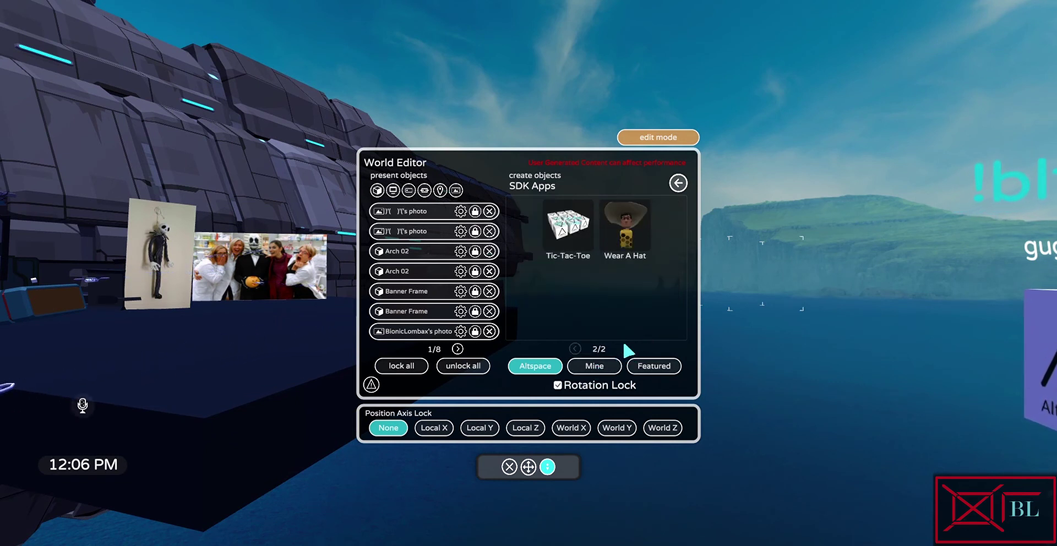
click(598, 367)
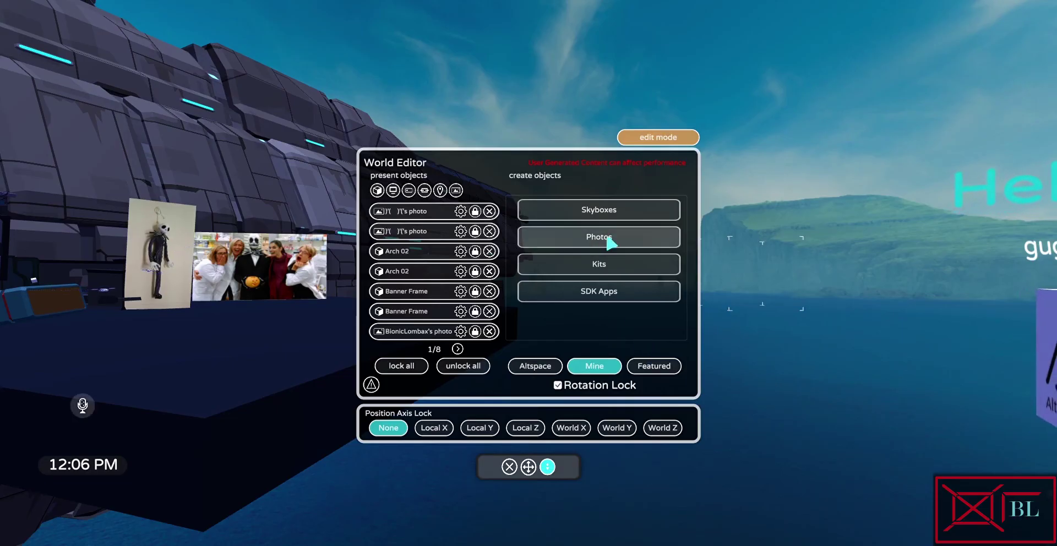
click(610, 241)
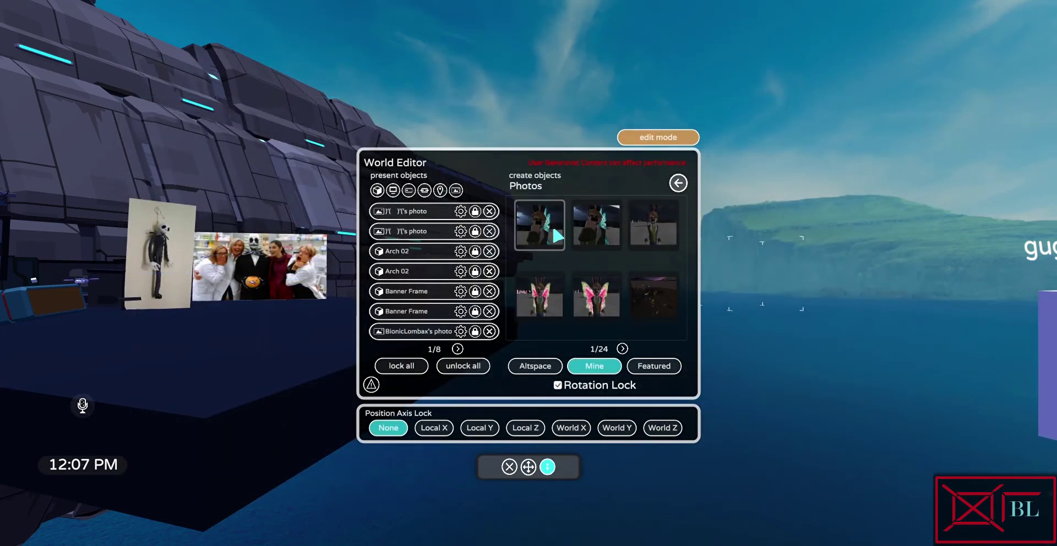
click(558, 235)
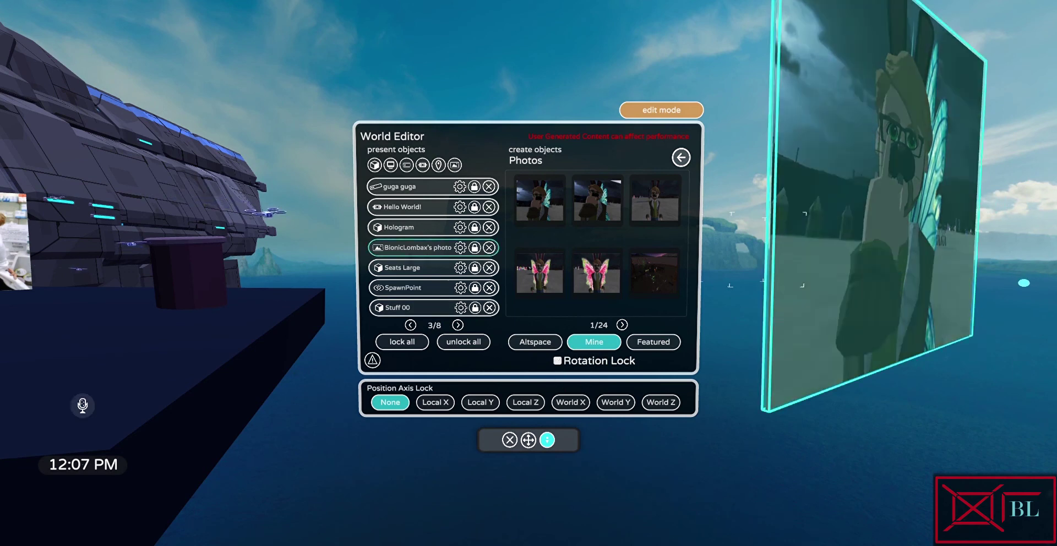
drag(873, 246, 753, 292)
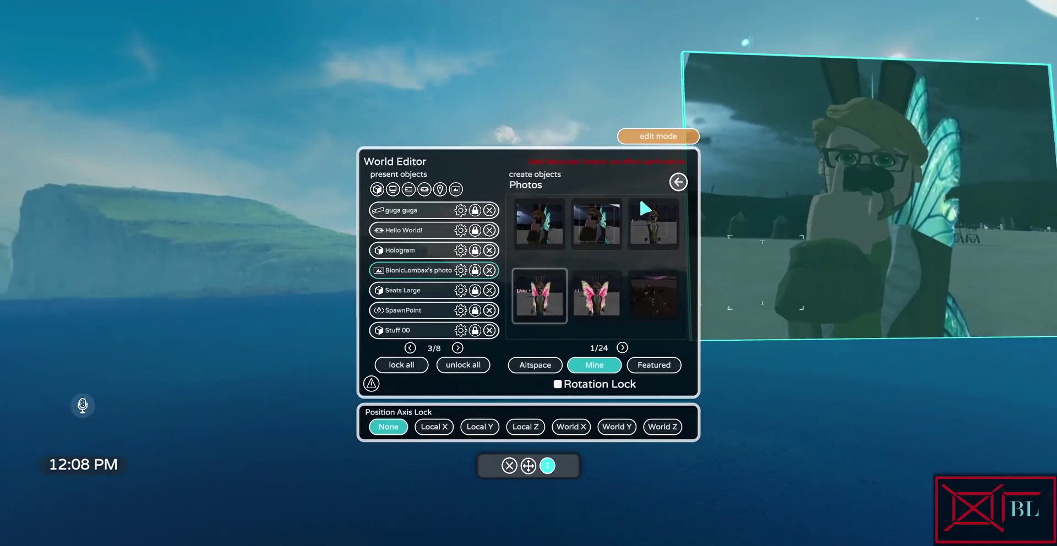
Examine the kits available under Mine and return to the Altspace object categories
click(678, 183)
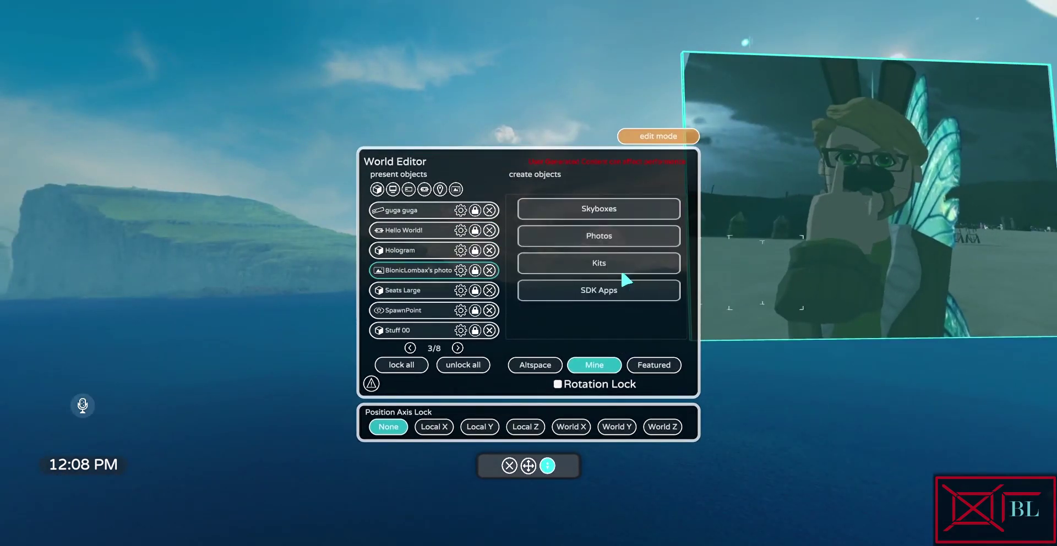
click(622, 269)
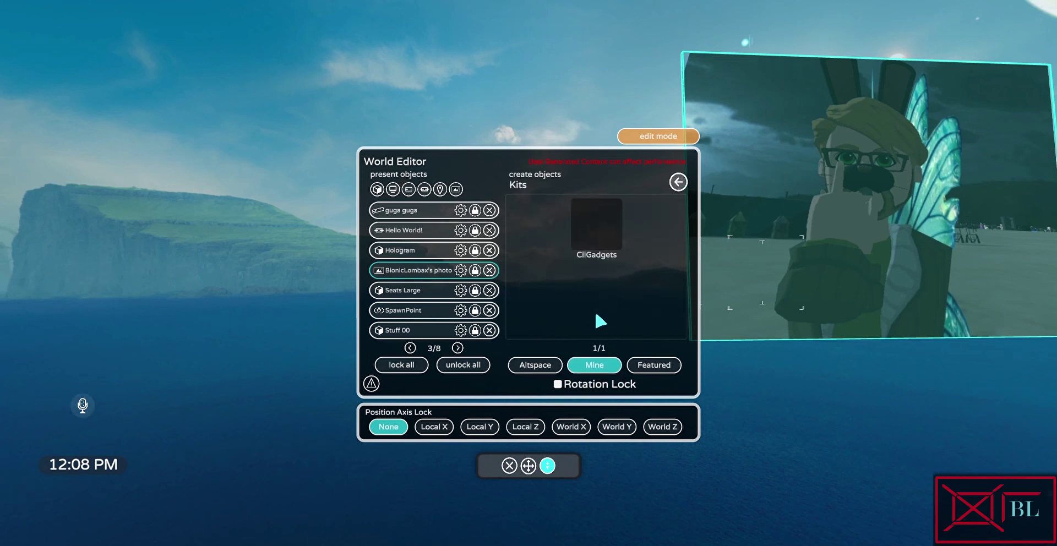
click(545, 365)
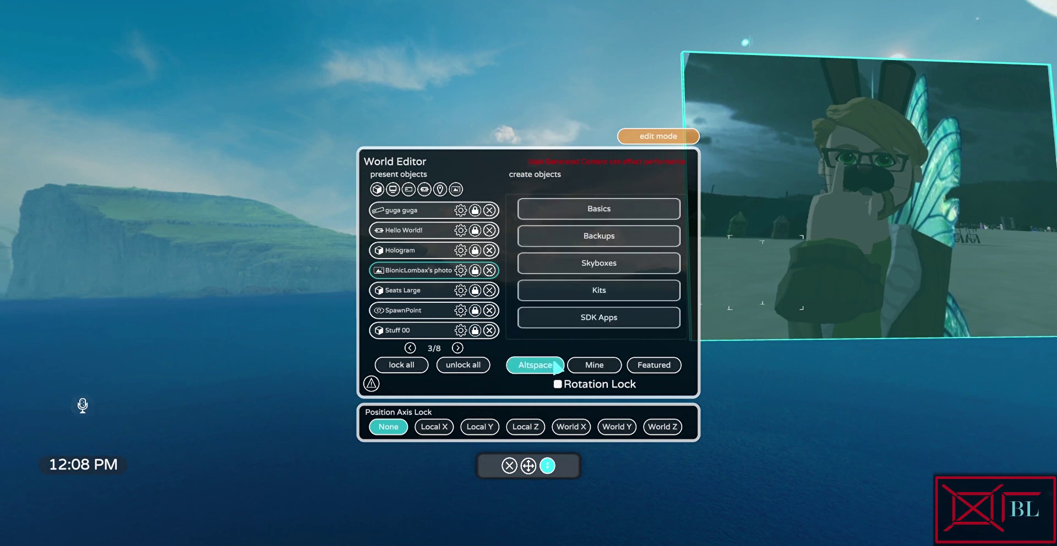